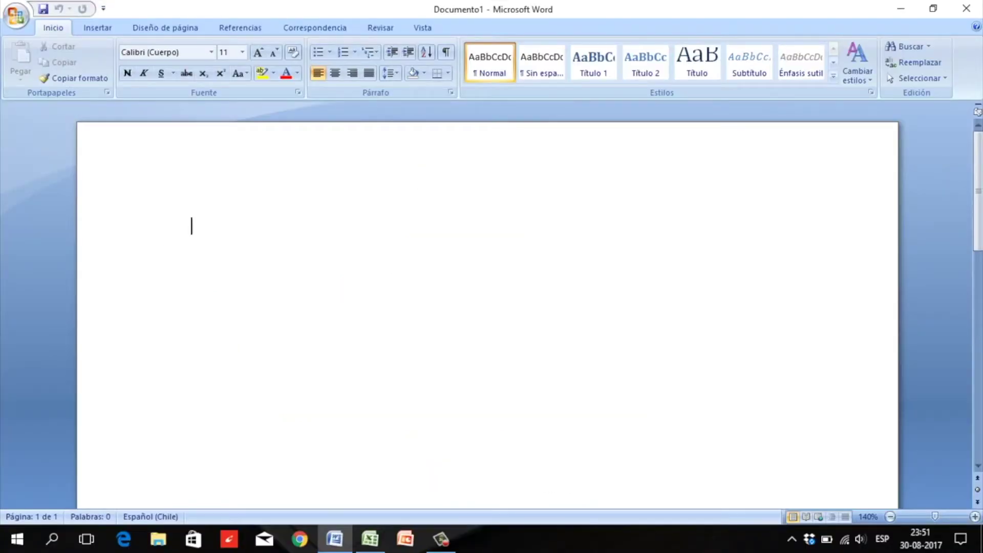
# Type the heading SINTAXIS: in capitals, with =SI on a line two below it
pyautogui.press('capslock')
pyautogui.write('SINTAXIS:')
pyautogui.press('Return')
pyautogui.press('Return')
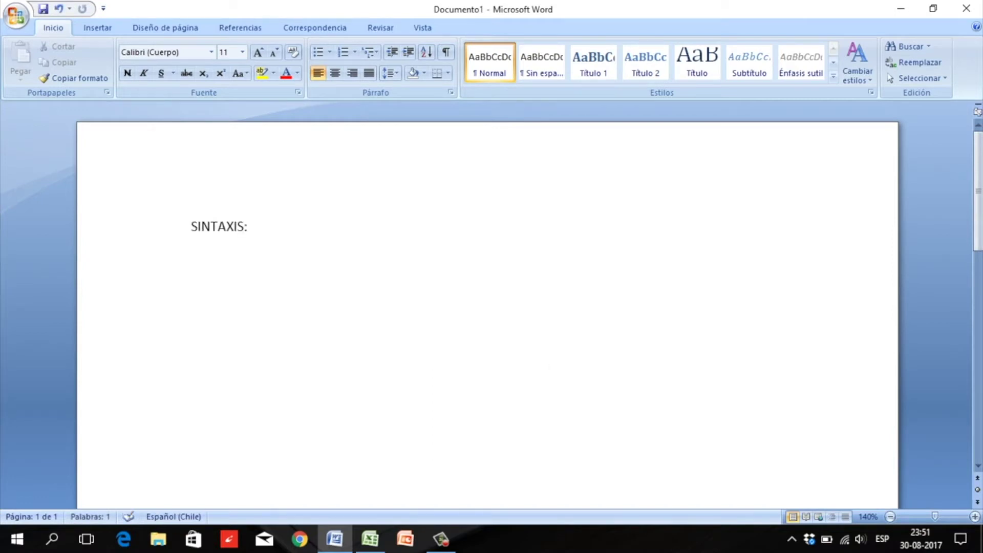
pyautogui.write('=')
pyautogui.scroll(5, 492, 307)
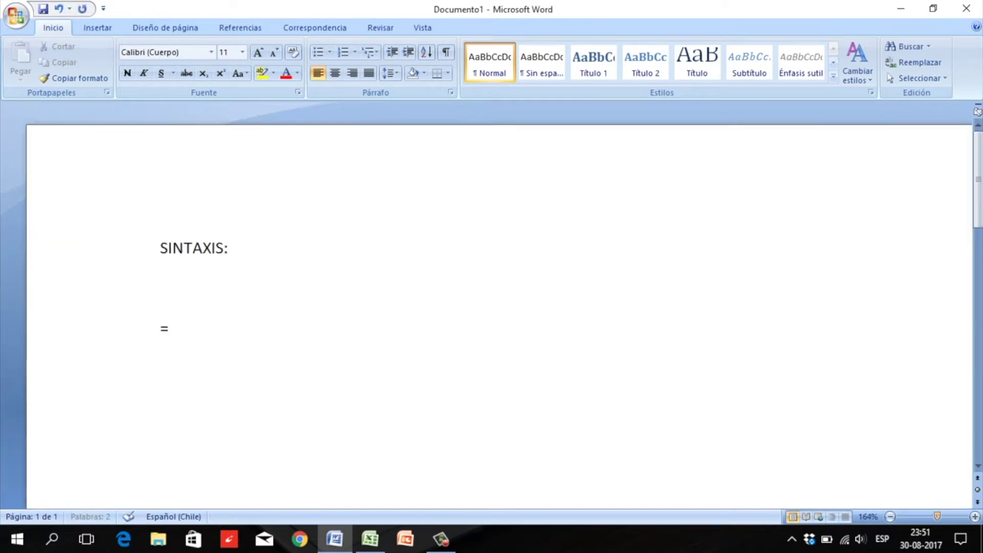
pyautogui.scroll(-4, 491, 307)
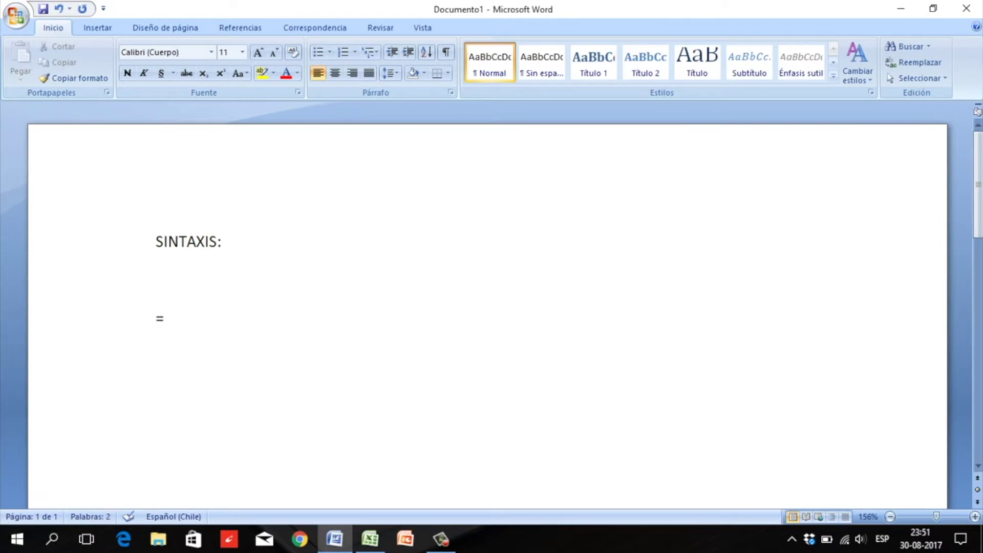
pyautogui.write('SI')
pyautogui.hotkey('shift', 'Home')
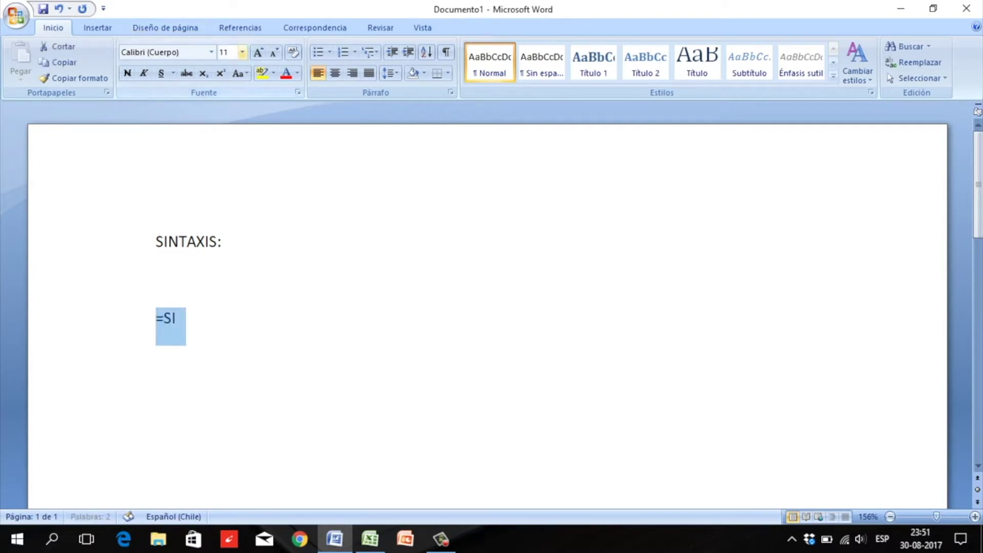
# Make the =SI line 18 pt and extend it to =SI(PRUEBA LÓGICA;VALOR VERDADERO
pyautogui.click(242, 51)
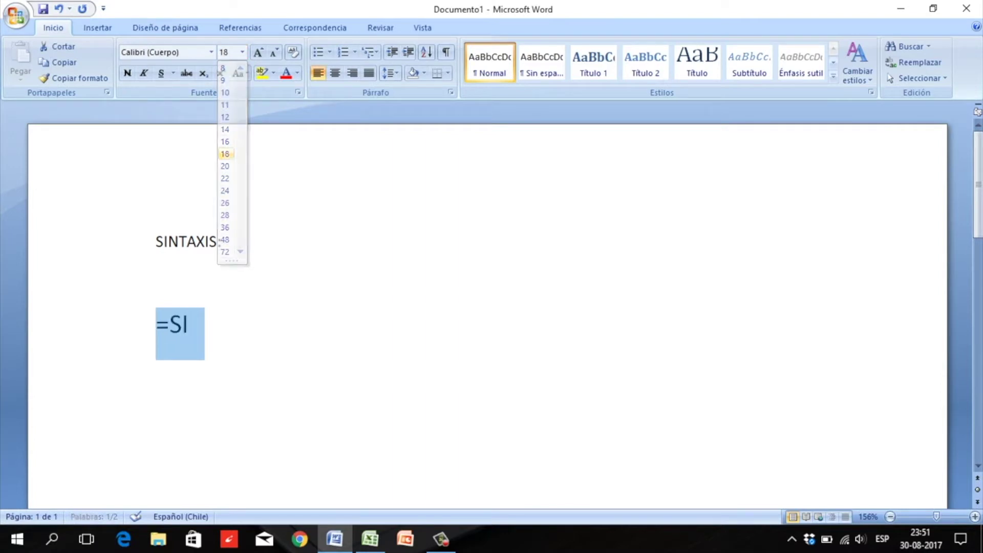
pyautogui.click(224, 154)
pyautogui.press('End')
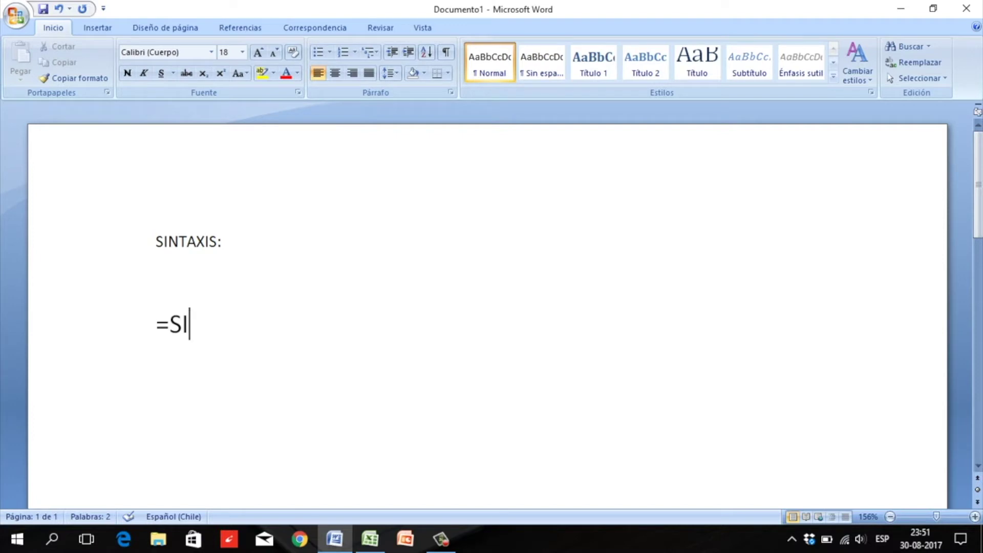
pyautogui.write('(')
pyautogui.write('PRUEBA LÓGICA')
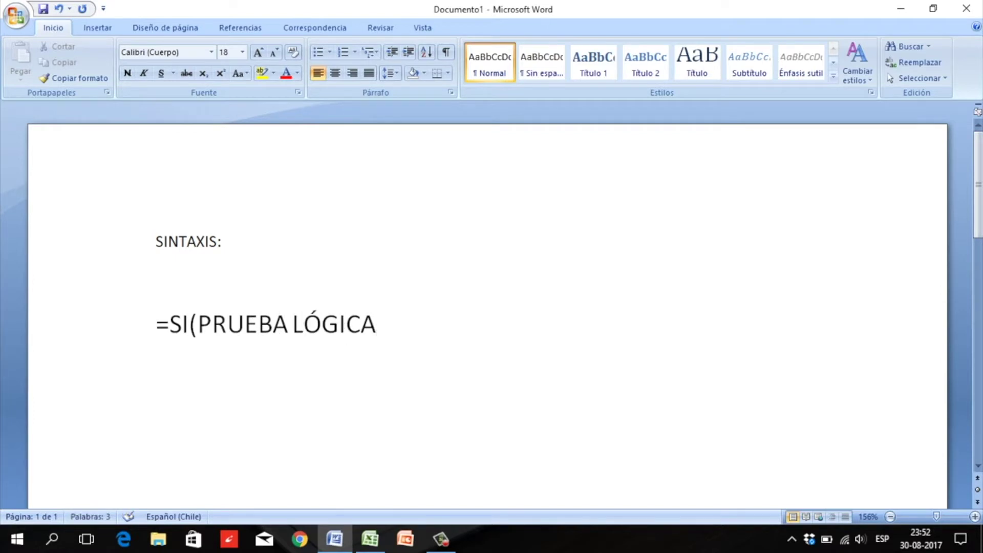
pyautogui.write(';')
pyautogui.write('VALOR VERDADERO')
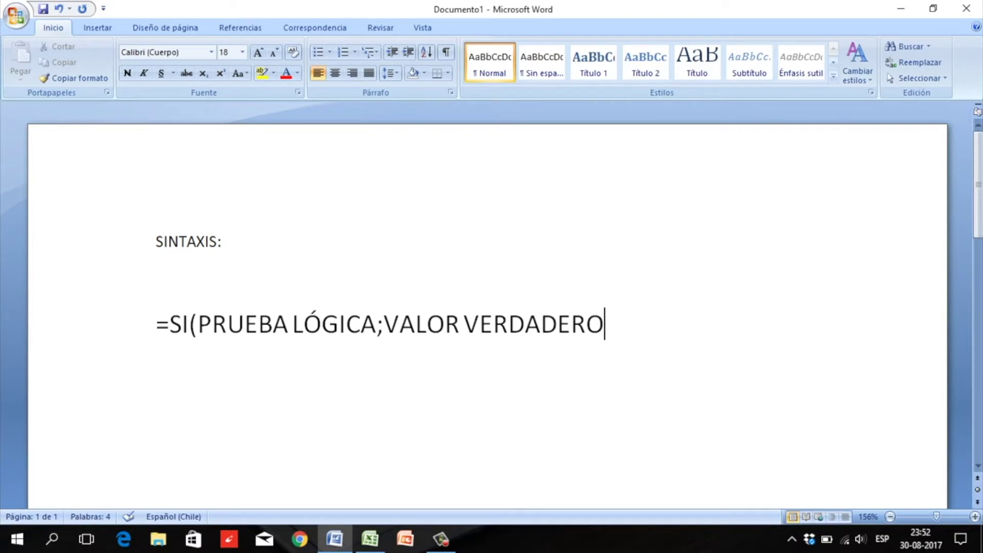
# Close the syntax with ;VALOR FALSO) and add new lines below it
pyautogui.write(';VALOR F')
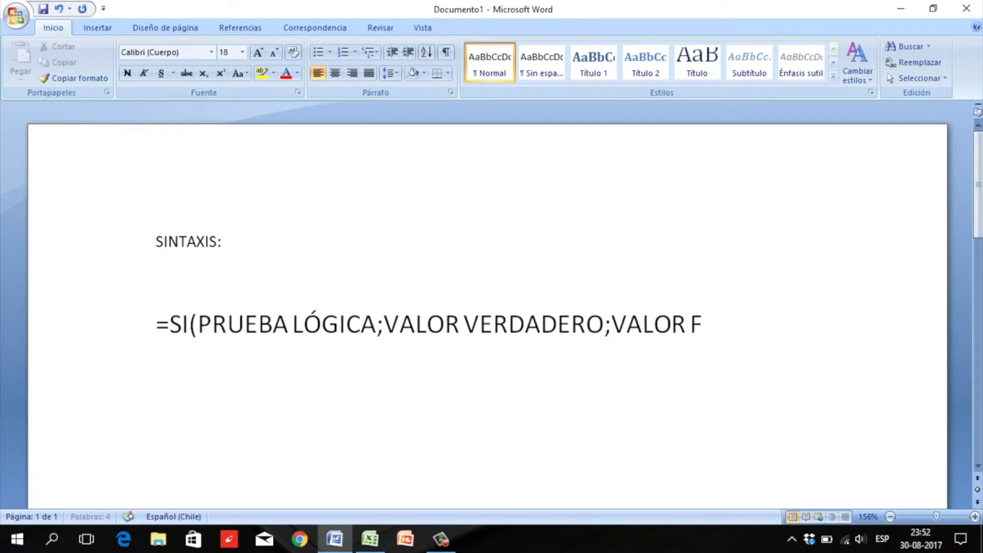
pyautogui.write('ALSO)')
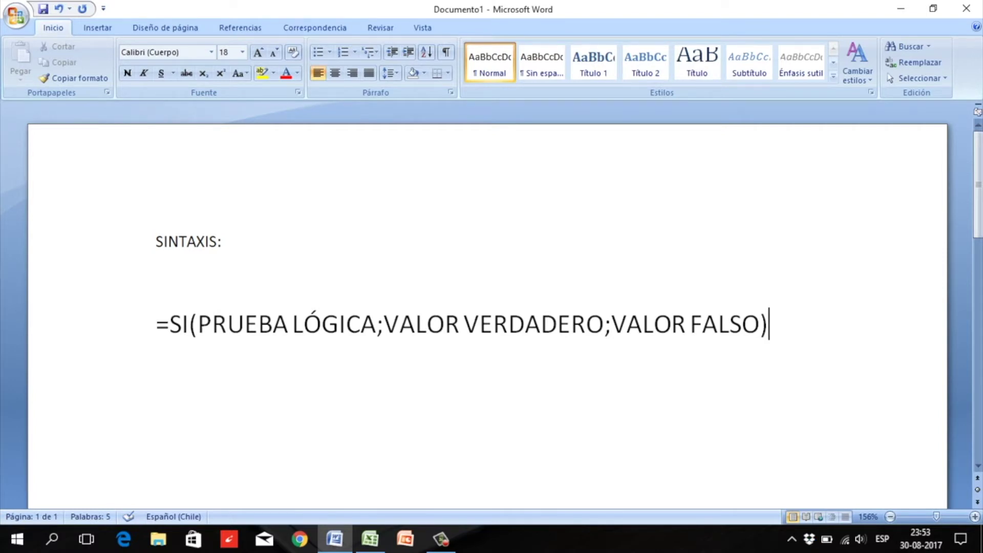
pyautogui.press('Return')
pyautogui.press('Return')
# Write the nested form =SI(PL;VV;SI(PL;VV;VF)) on the new line
pyautogui.write('=')
pyautogui.write('SI')
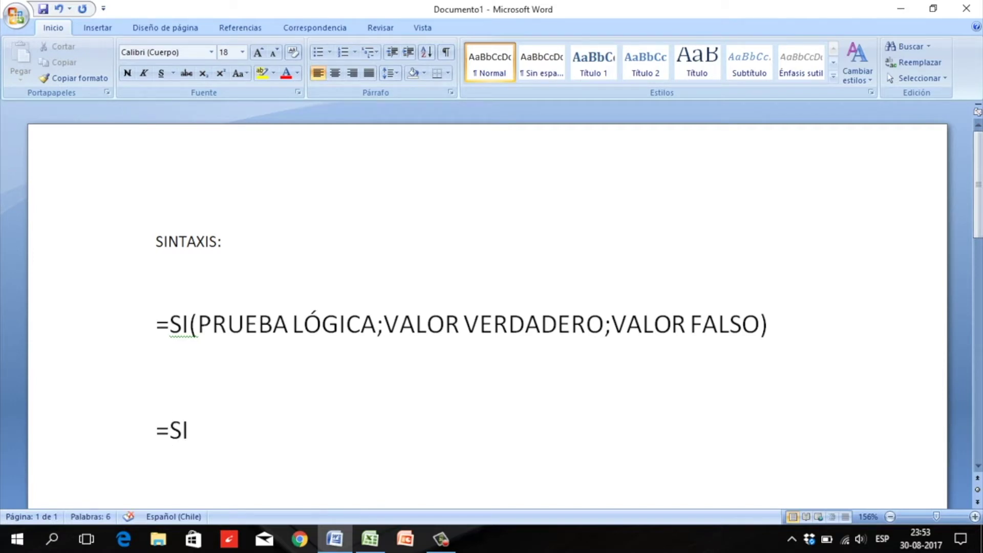
pyautogui.write('(')
pyautogui.write('PL')
pyautogui.write(';')
pyautogui.write('VV;')
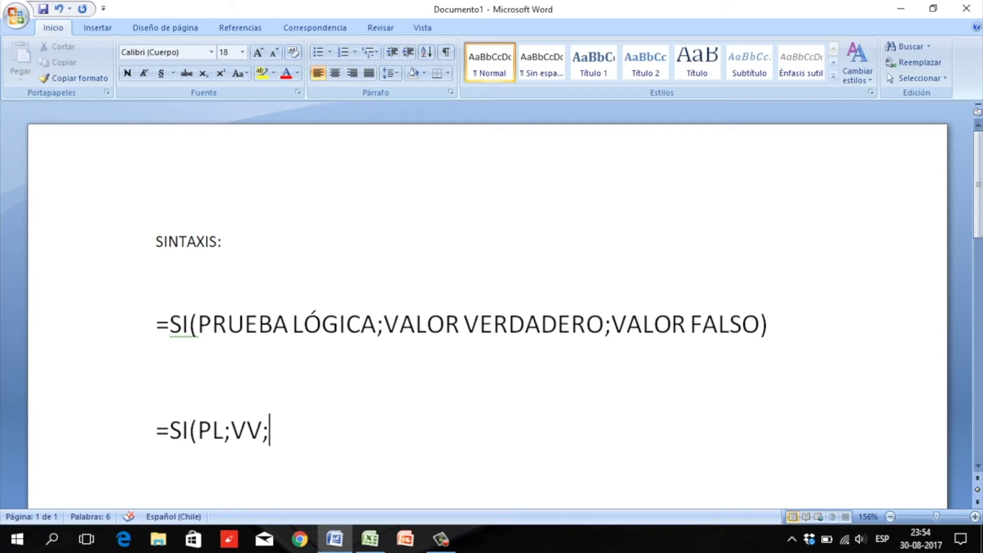
pyautogui.write('SI(PL')
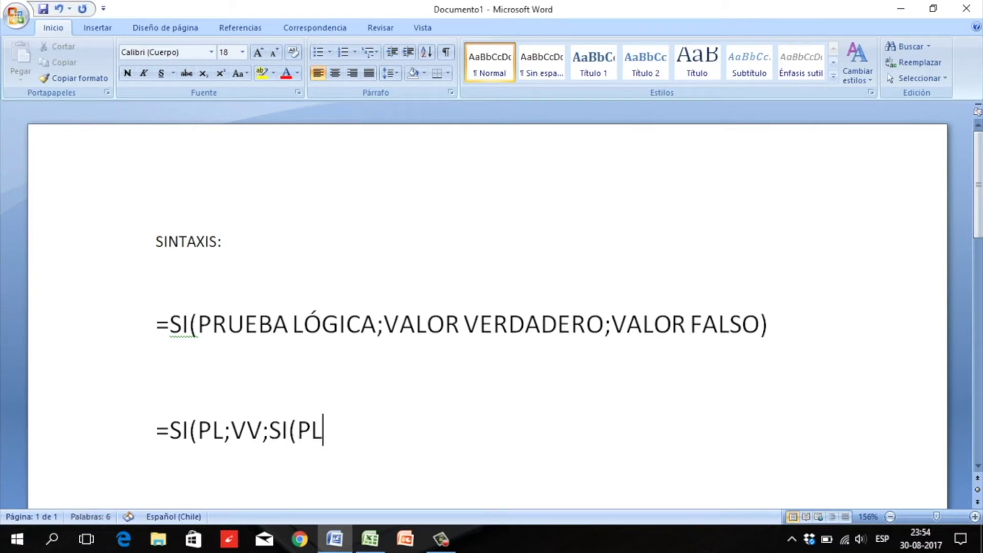
pyautogui.write(';VV;VF')
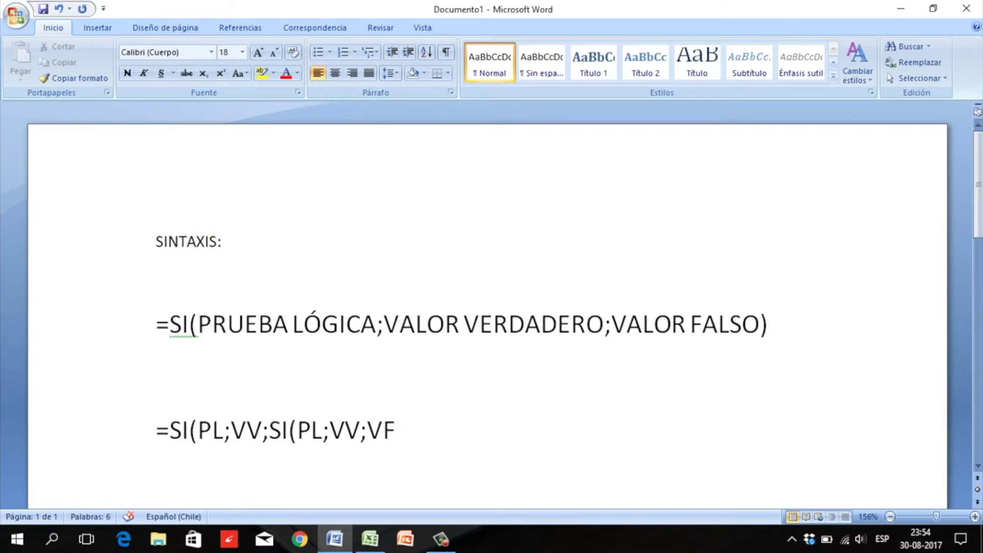
pyautogui.write('))')
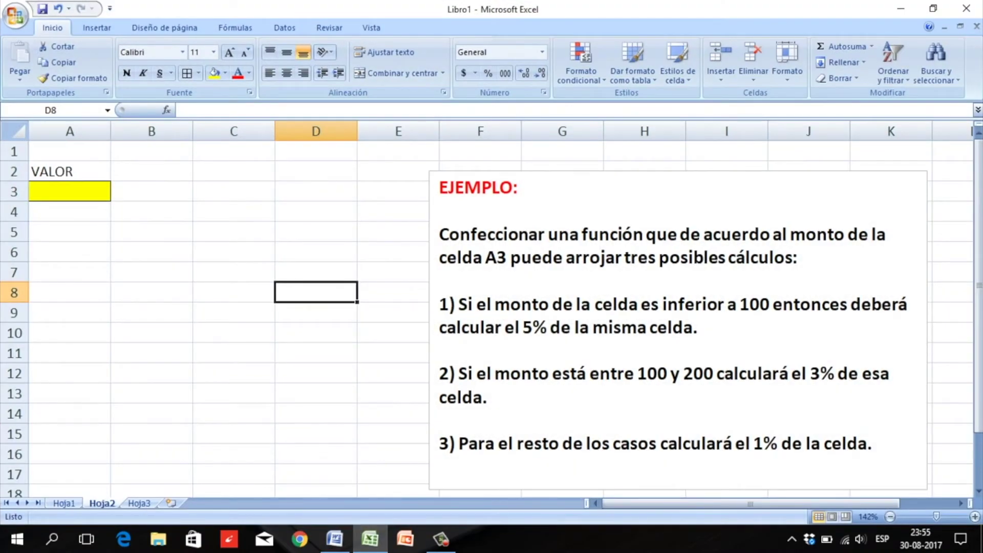
pyautogui.click(70, 191)
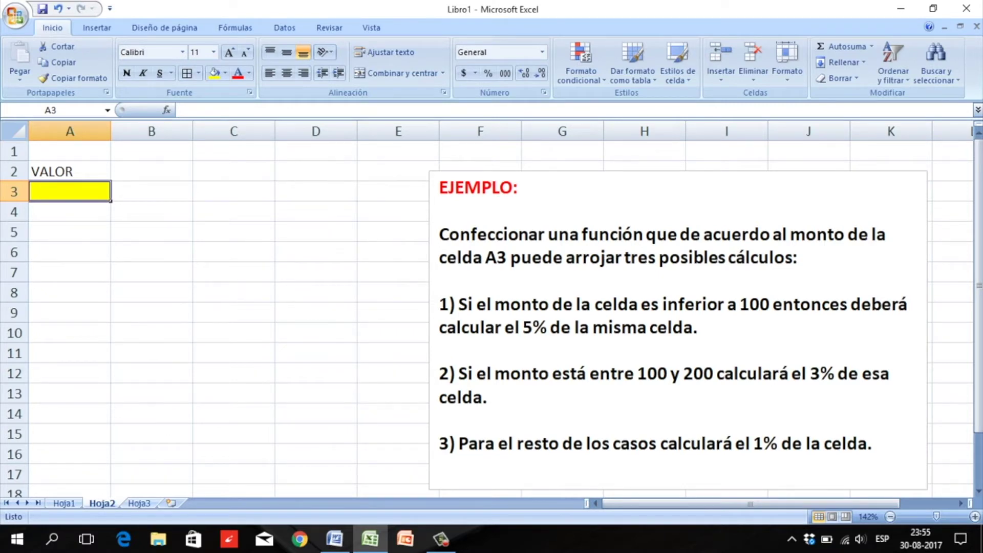
pyautogui.click(70, 252)
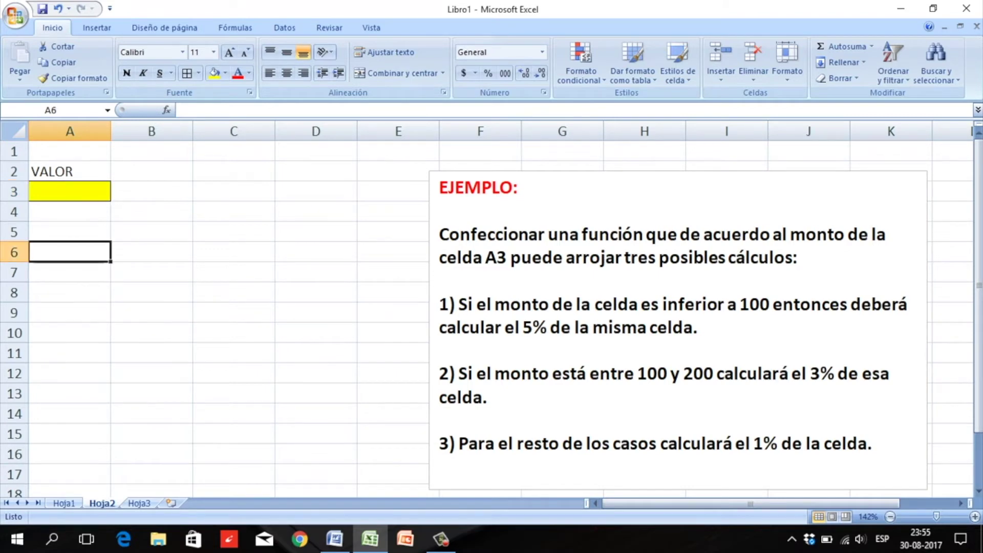
pyautogui.click(151, 252)
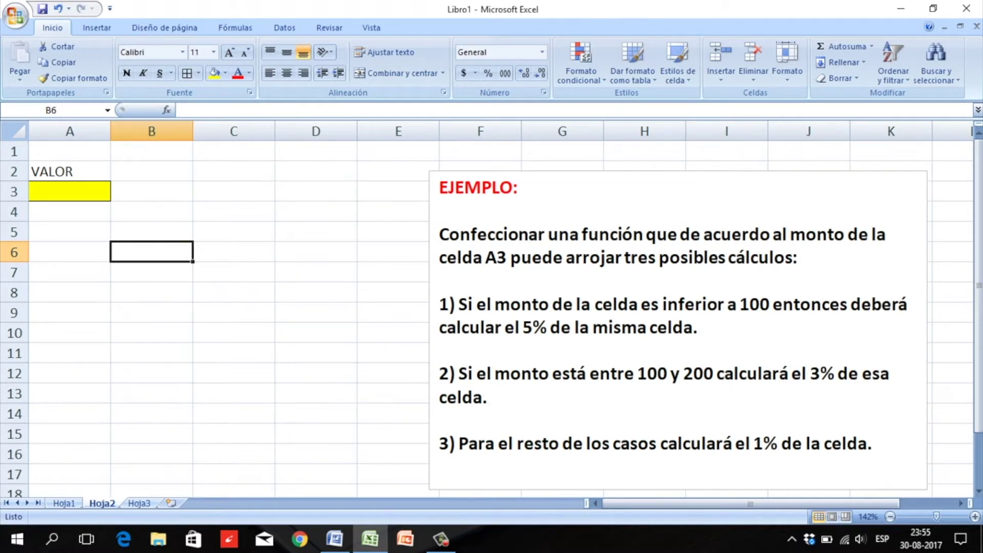
# In B6 start the formula =SI(A3<100;A3*5%;, then begin a nested SI(A3
pyautogui.write('=')
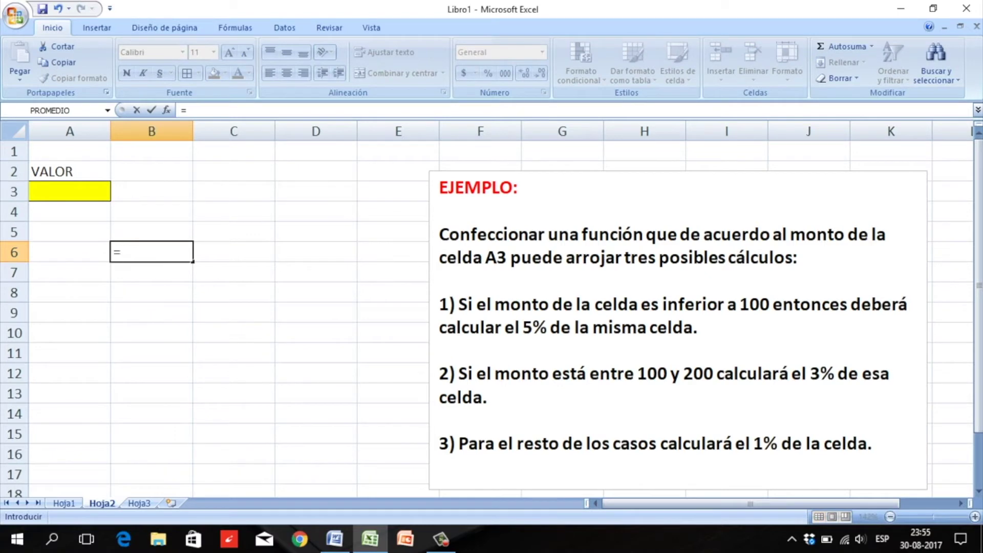
pyautogui.write('SI')
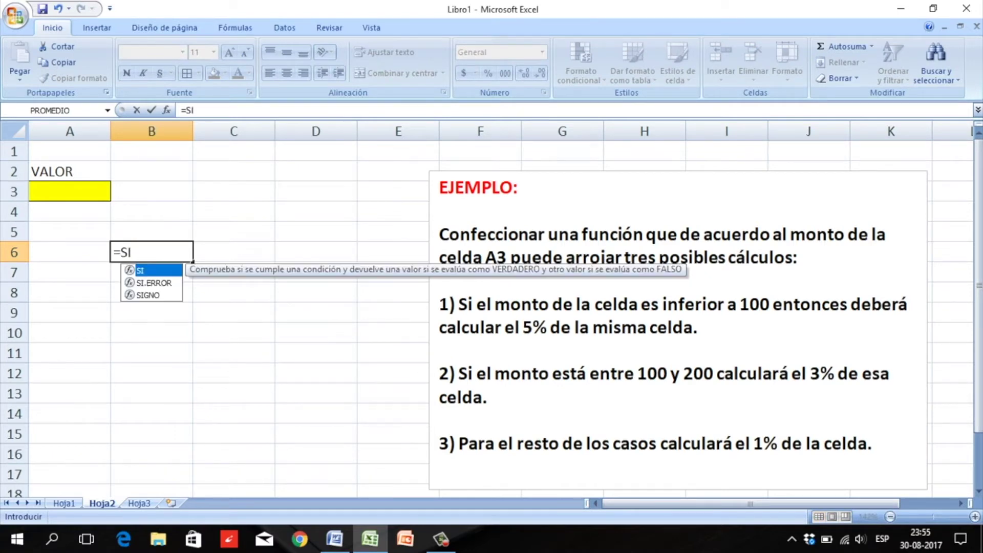
pyautogui.write('(')
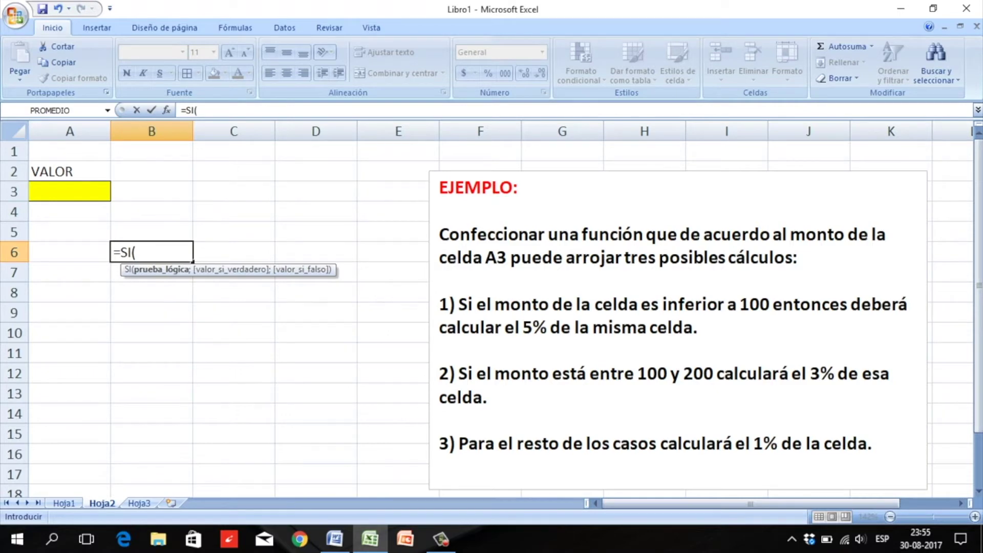
pyautogui.write('A3')
pyautogui.write('<')
pyautogui.write('100')
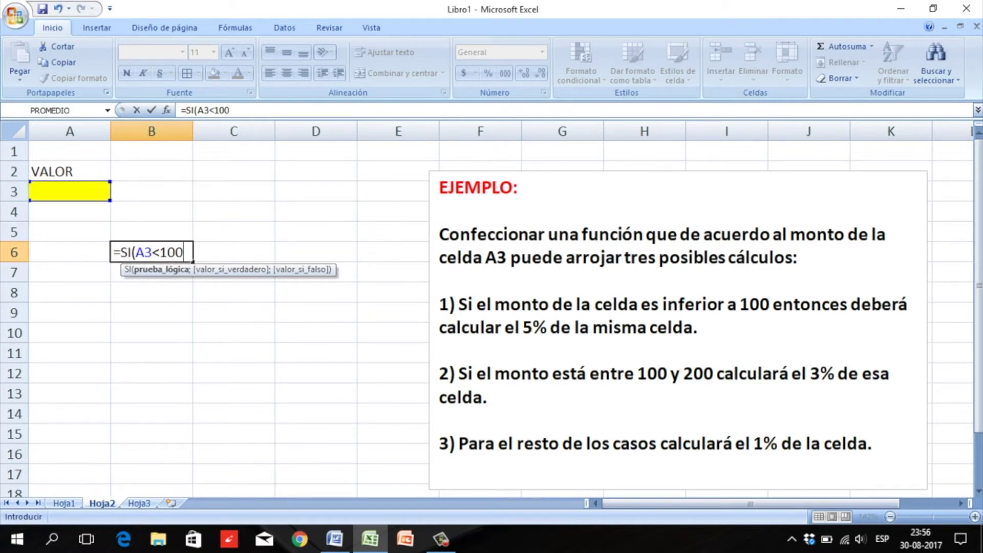
pyautogui.write(';')
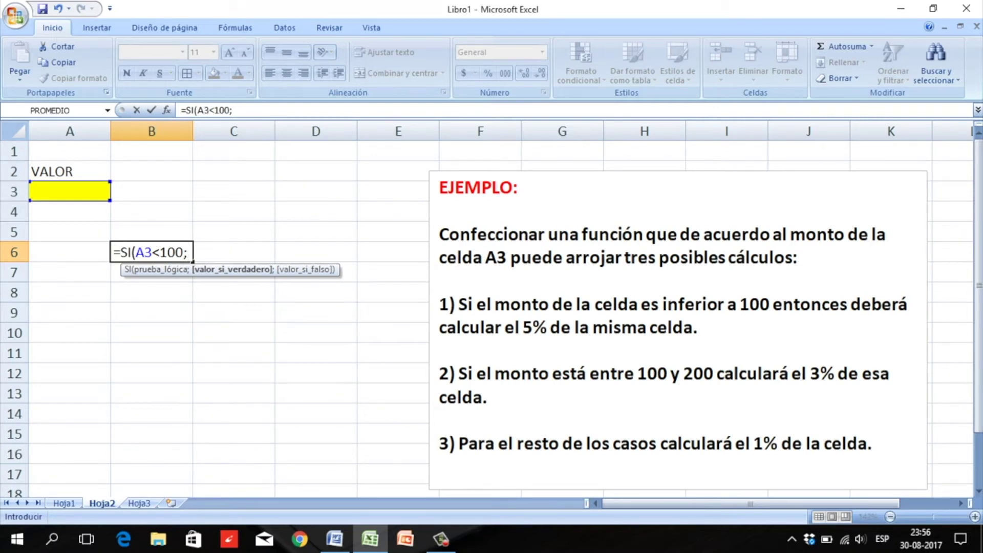
pyautogui.write('A')
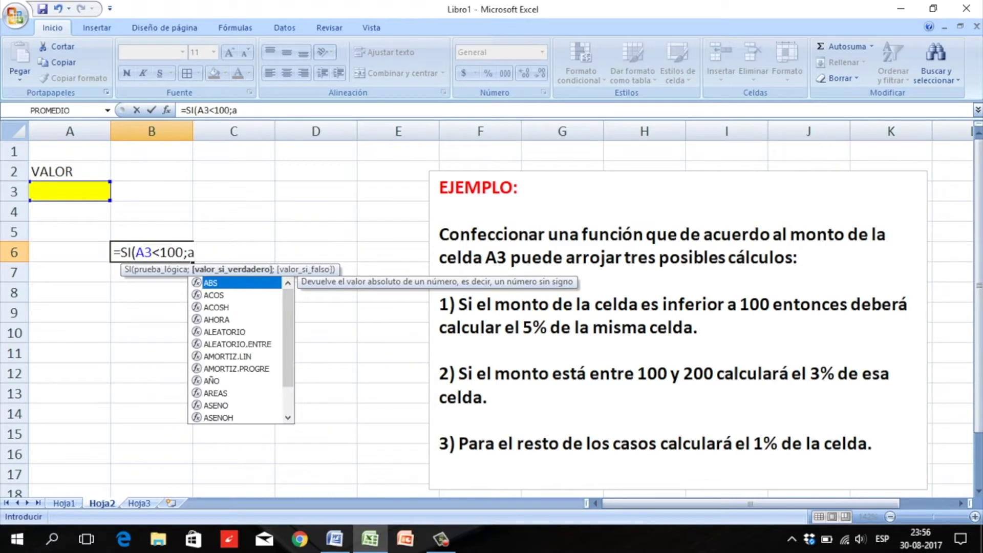
pyautogui.write('3')
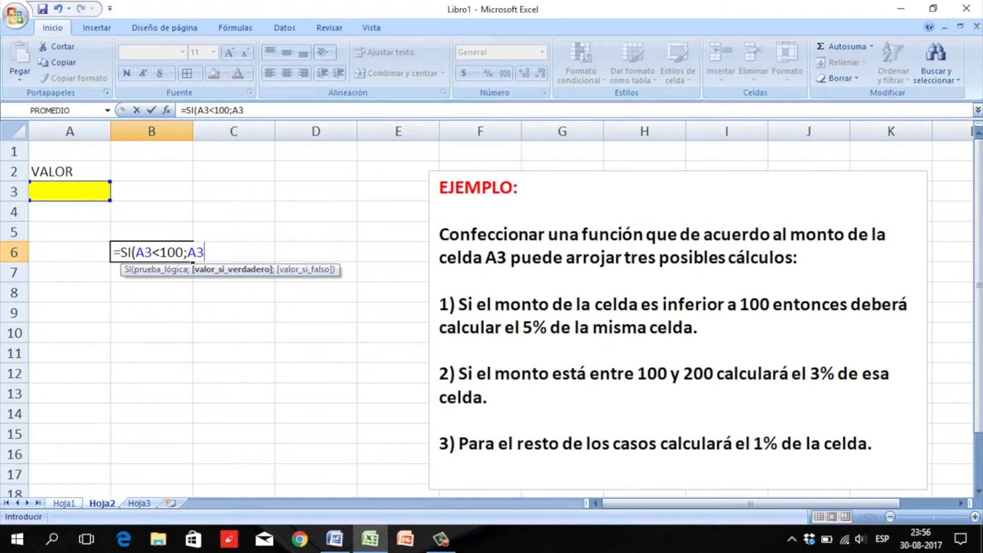
pyautogui.write('*5%')
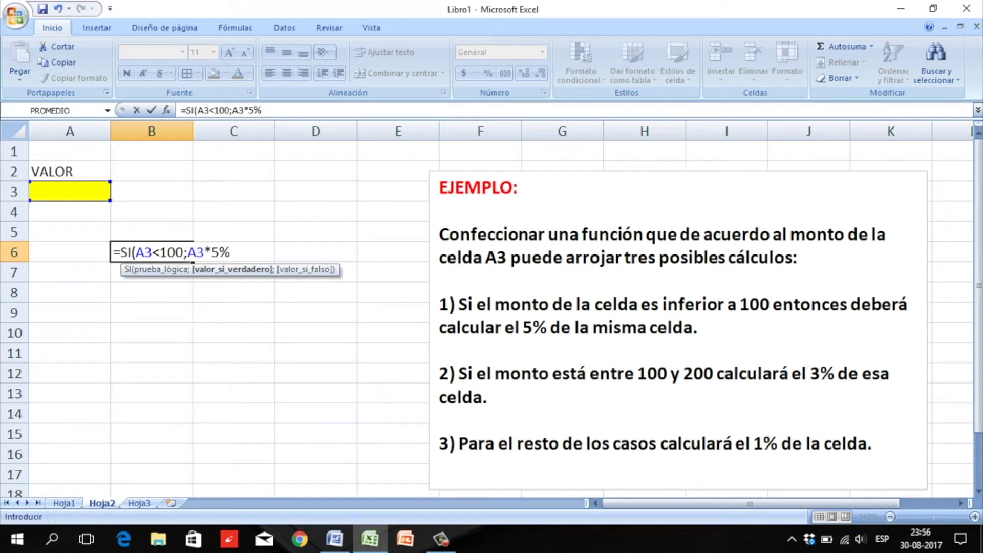
pyautogui.write(';')
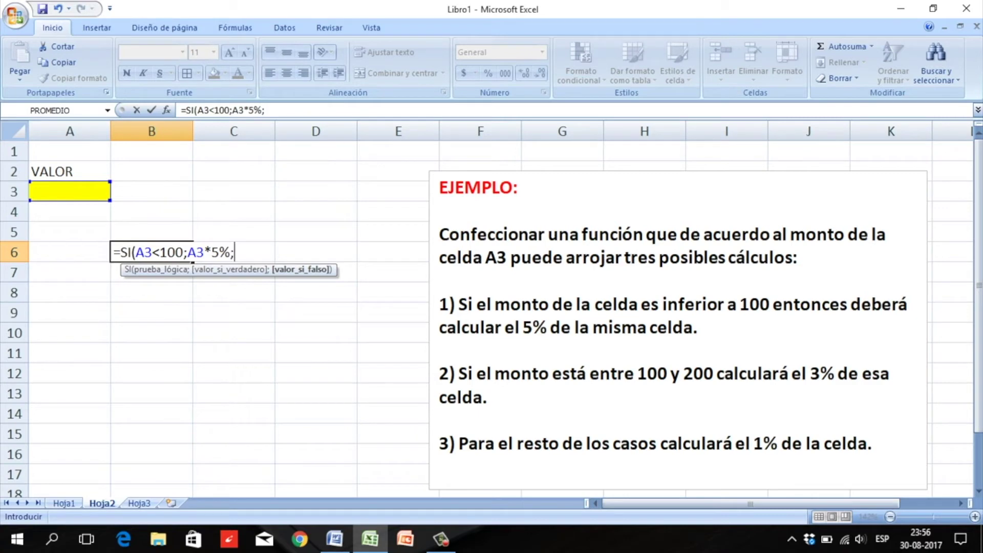
pyautogui.write('S')
pyautogui.write('I')
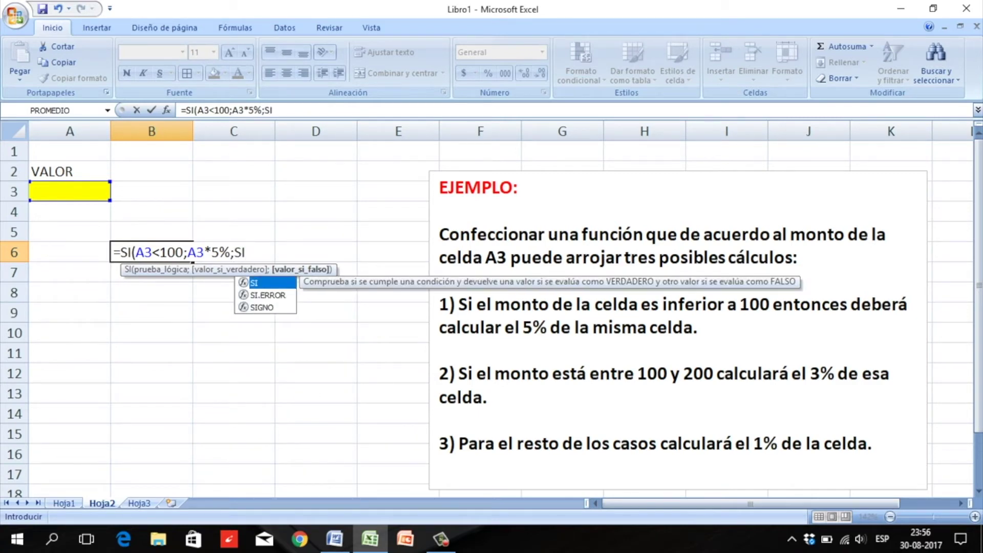
pyautogui.write('(')
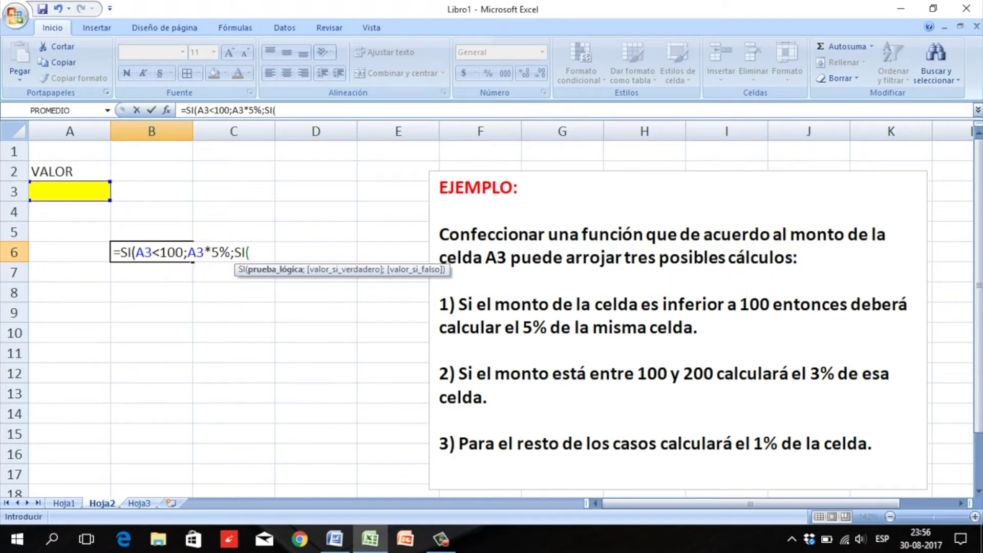
pyautogui.write('A3')
# Complete B6 as =SI(A3<100;A3*5%;SI(A3<=200;A3*3%;A3*1%)) and commit it
pyautogui.write('<')
pyautogui.write('=200')
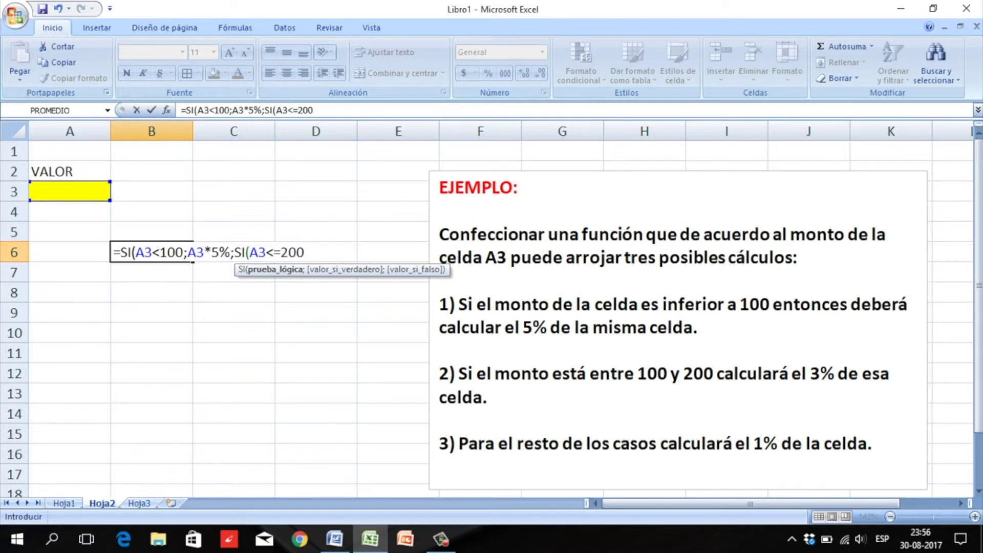
pyautogui.write(';')
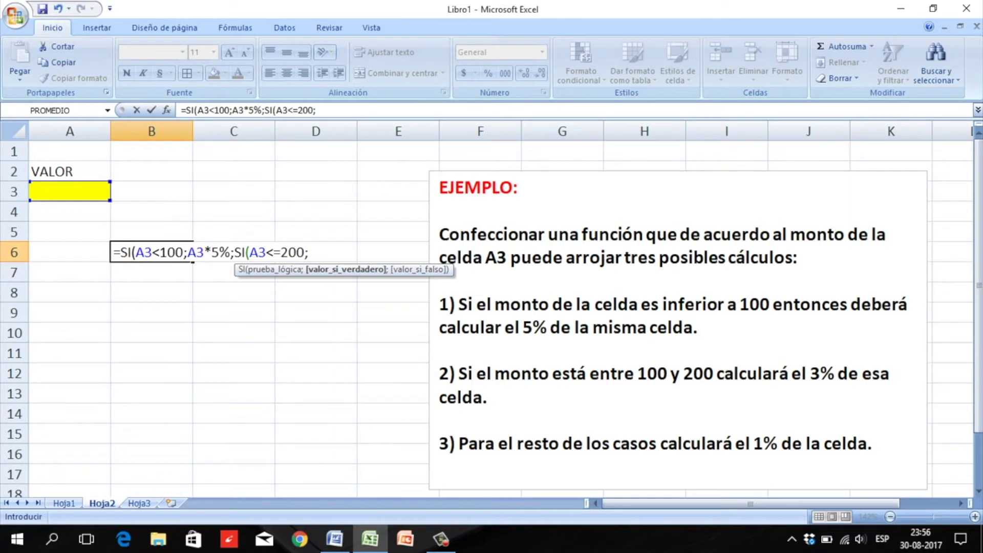
pyautogui.write('A3')
pyautogui.write('*3%')
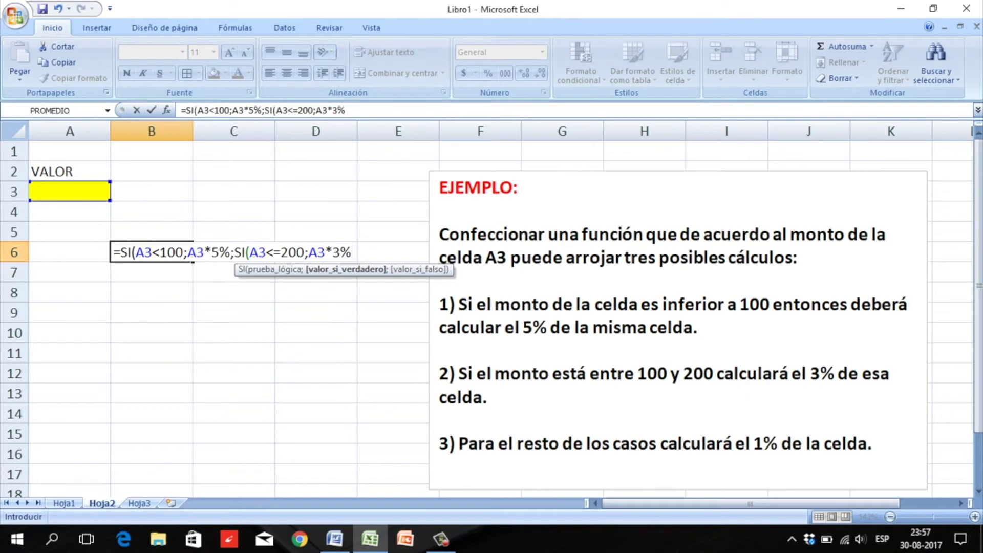
pyautogui.write(';')
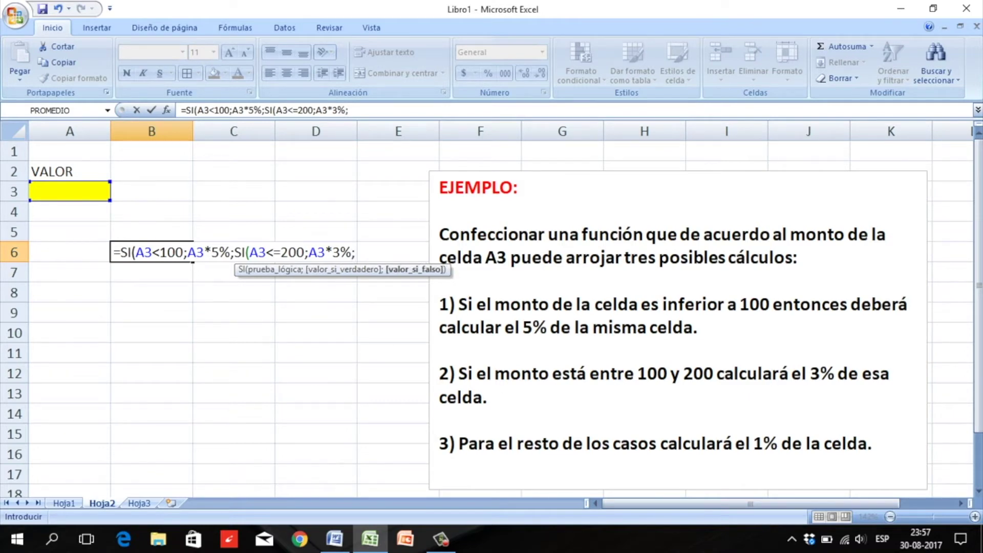
pyautogui.write('A')
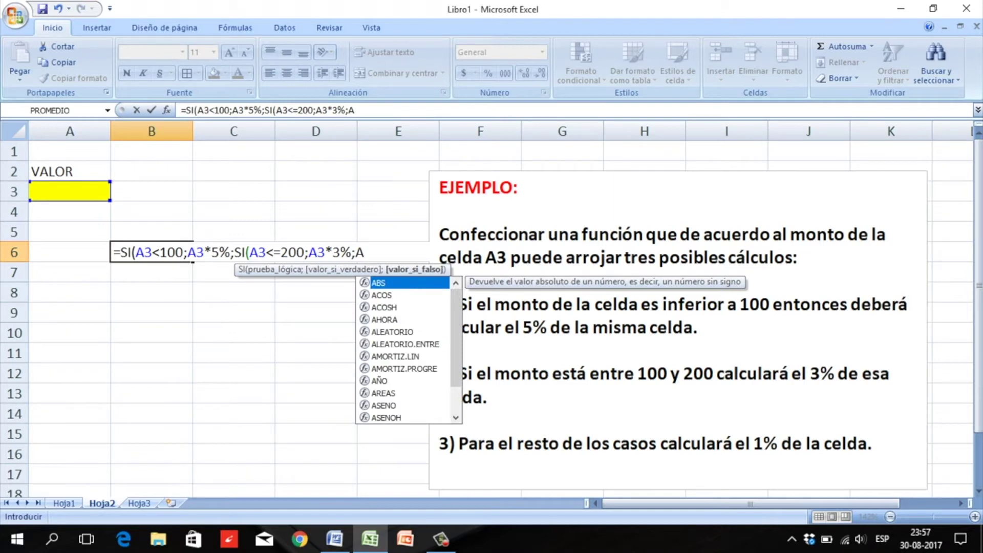
pyautogui.write('3*1')
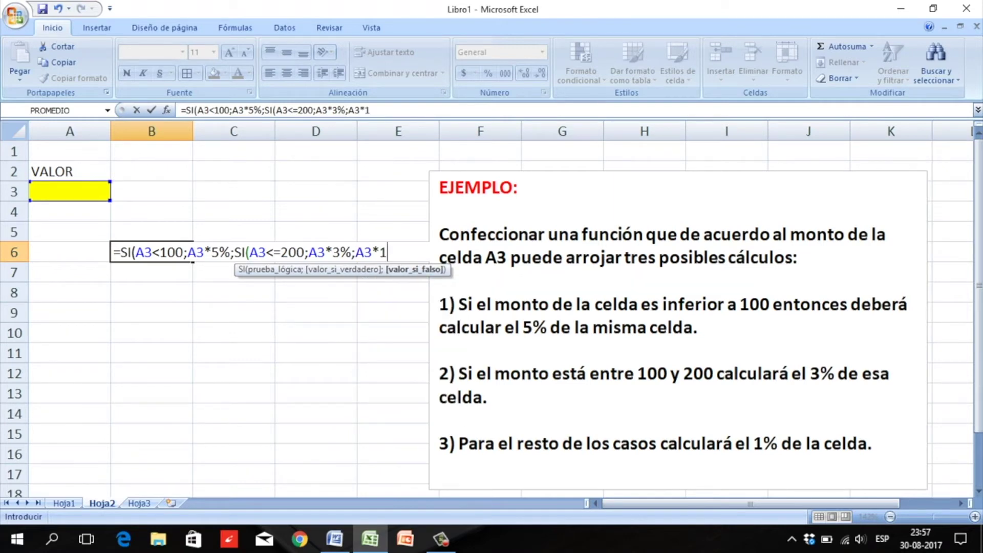
pyautogui.write('%')
pyautogui.write('))')
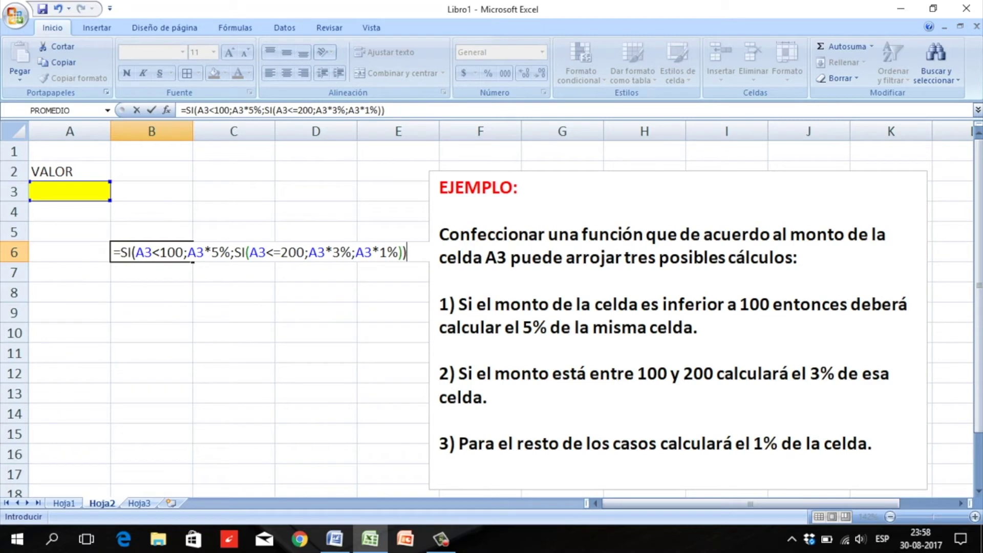
pyautogui.press('Return')
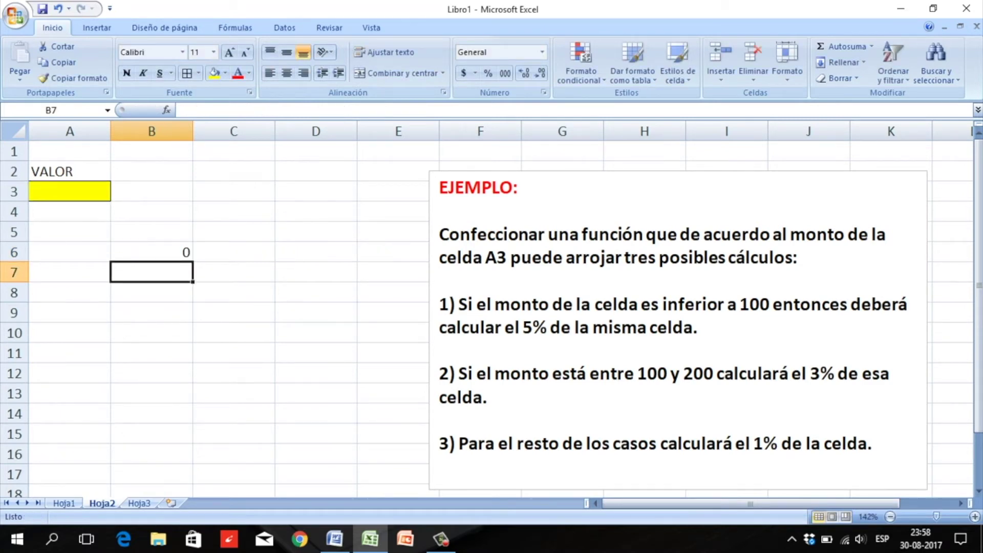
pyautogui.click(152, 252)
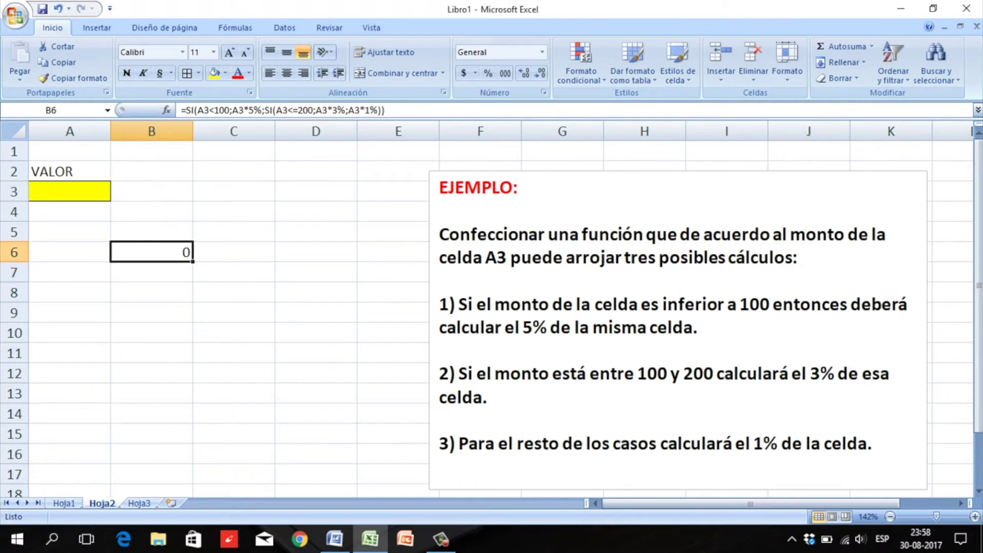
# Test the B6 formula by entering 50, then 160, in A3
pyautogui.click(70, 191)
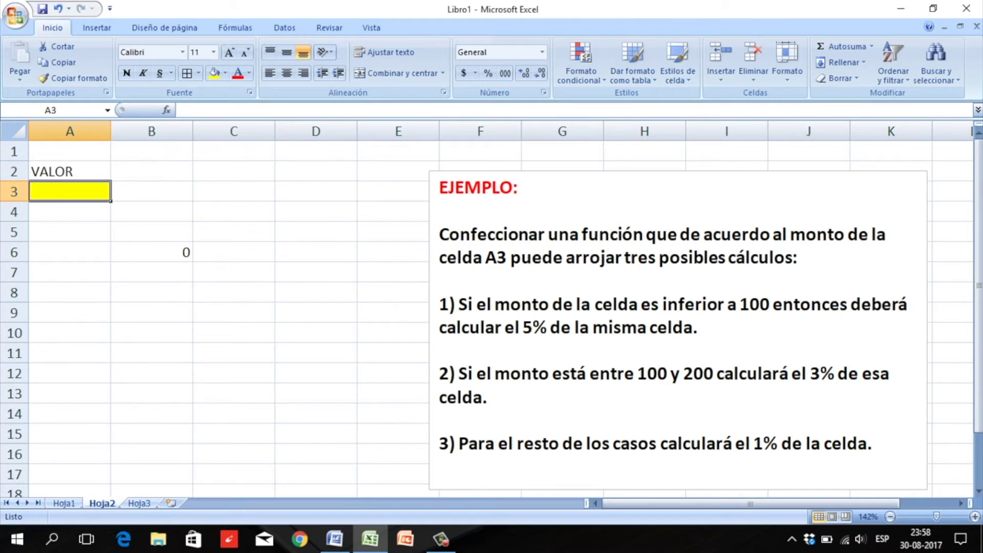
pyautogui.write('50')
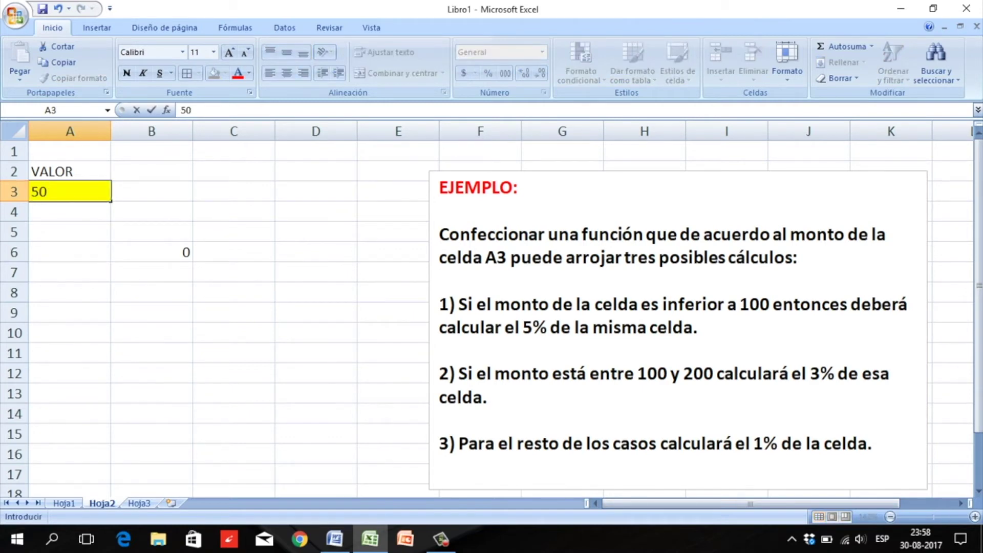
pyautogui.press('Return')
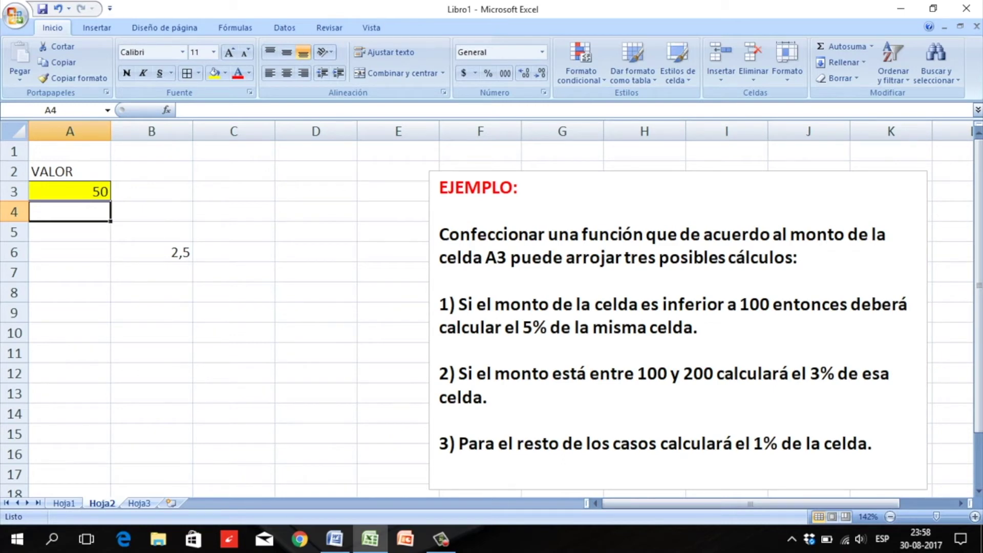
pyautogui.click(69, 192)
pyautogui.write('1')
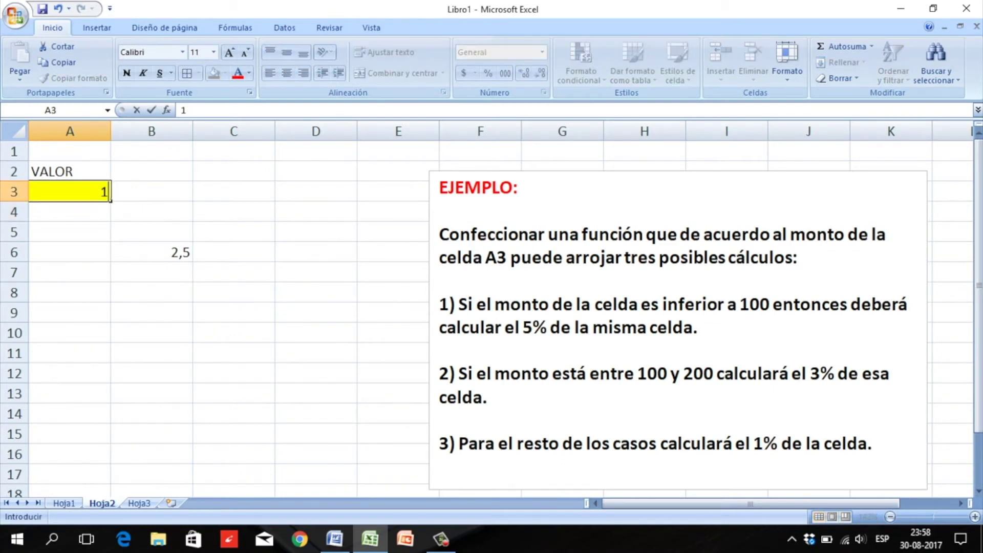
pyautogui.write('609')
pyautogui.press('BackSpace')
pyautogui.press('Return')
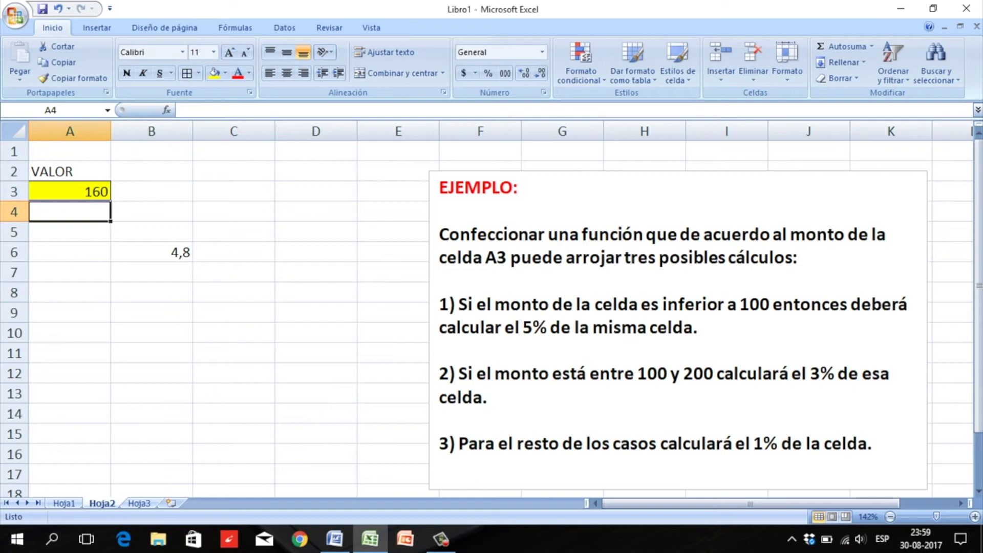
# Enter 270 in A3 so B6 shows 2,7, then select cell B4 on Hoja3
pyautogui.click(70, 191)
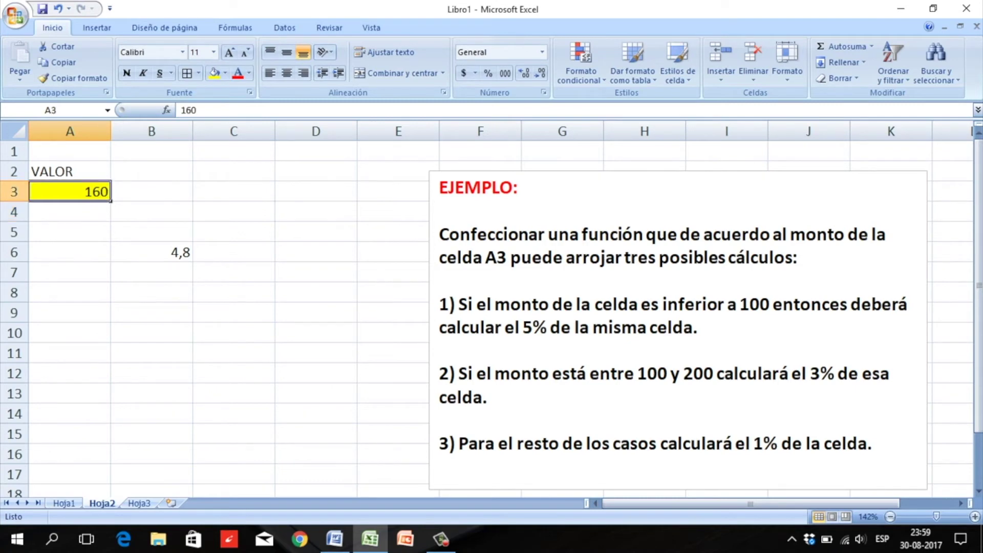
pyautogui.write('270')
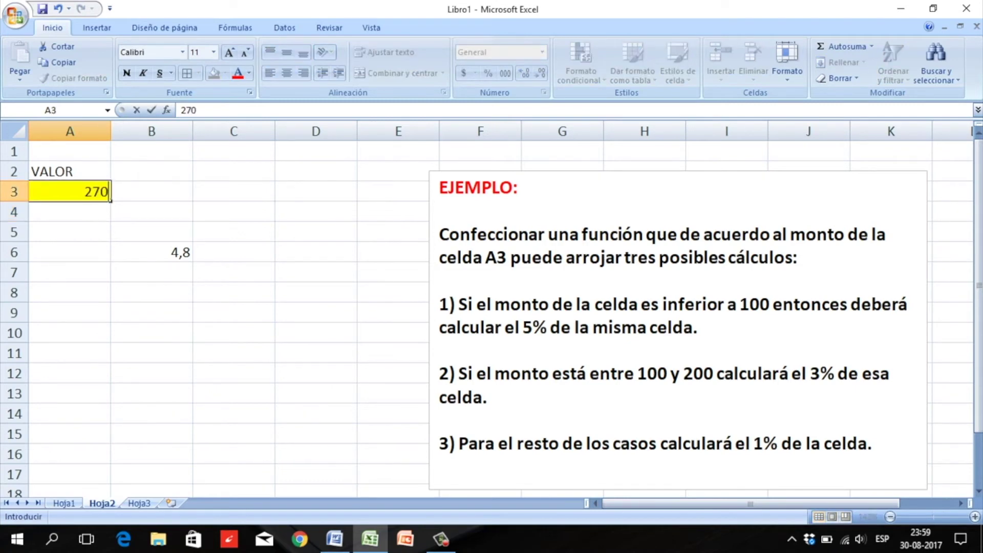
pyautogui.press('Return')
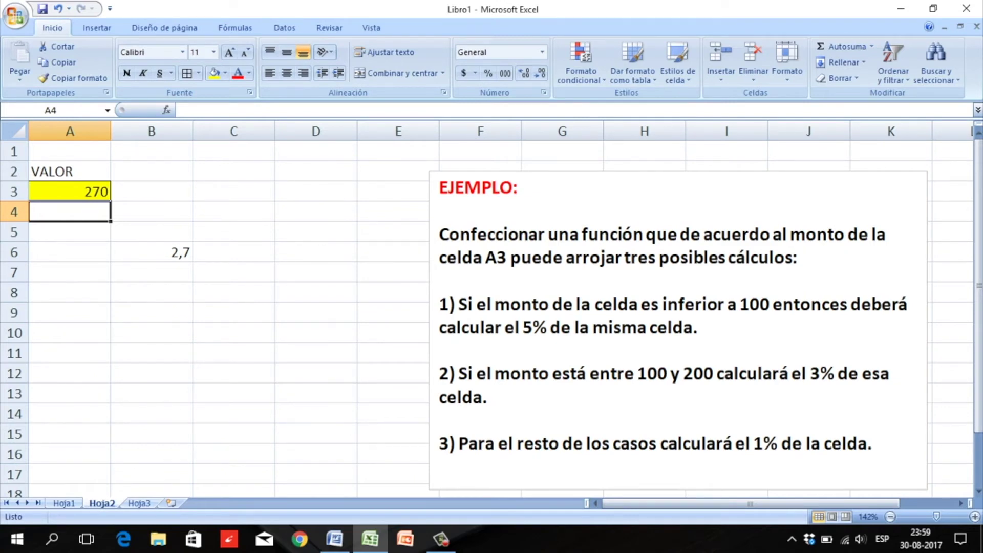
pyautogui.hotkey('ctrl', 'pagedown')
pyautogui.click(105, 185)
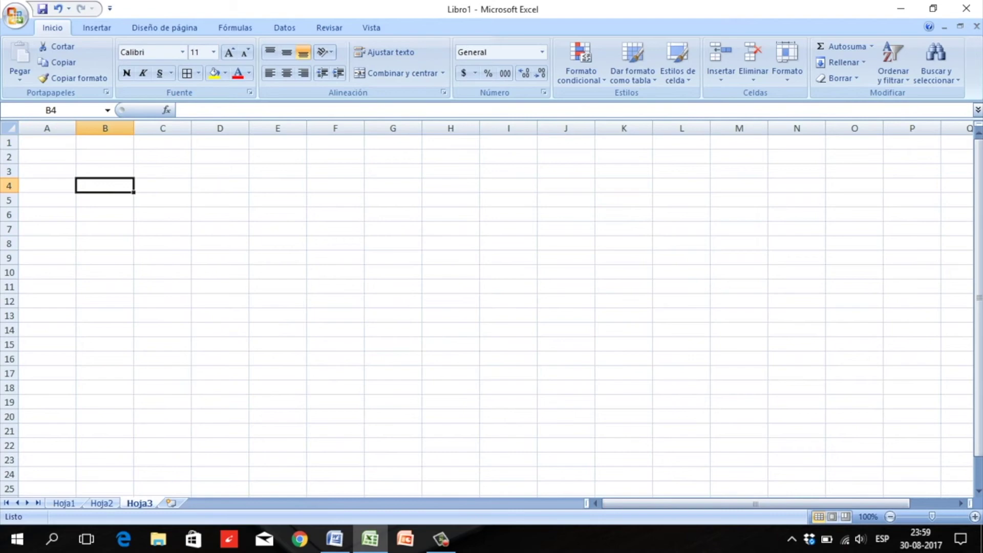
# Enter headers ALUMNOS, 1ER SEMESTRE, 2° SEMESTRE, PROMEDIO, CONDICIÓN ACADÉMICA across B4:F4
pyautogui.write('ALUMNOS')
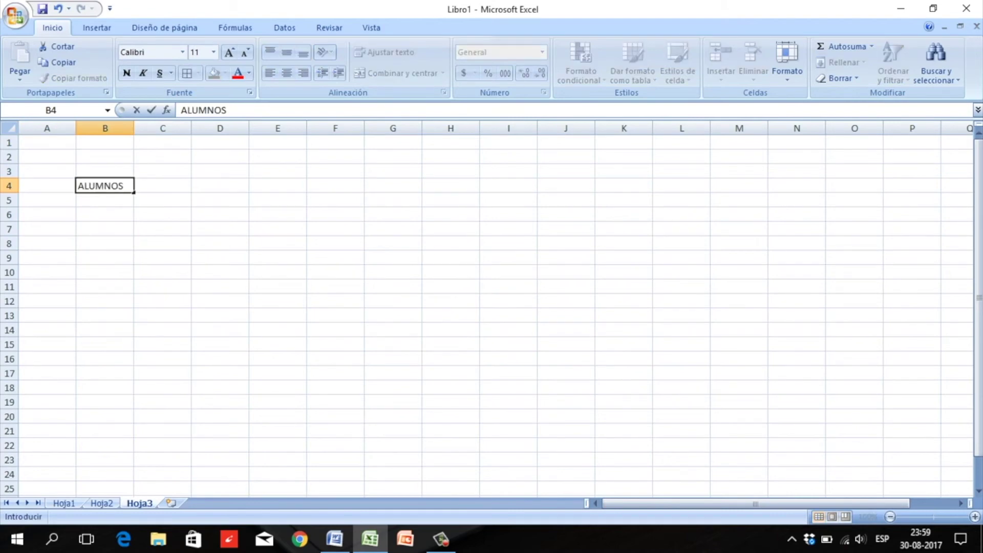
pyautogui.press('Tab')
pyautogui.write('1ER SEMESTRE')
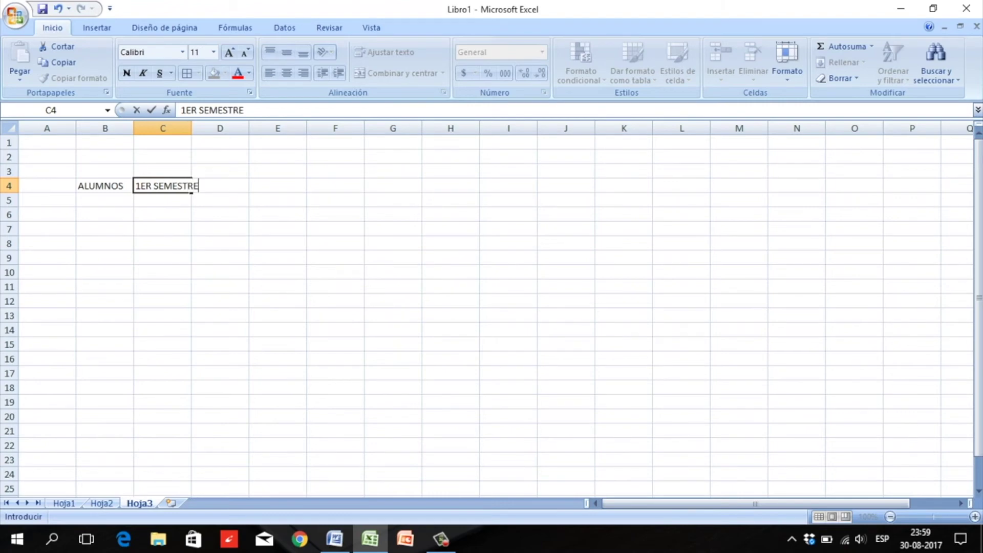
pyautogui.press('Tab')
pyautogui.write('2° SEMESTRE')
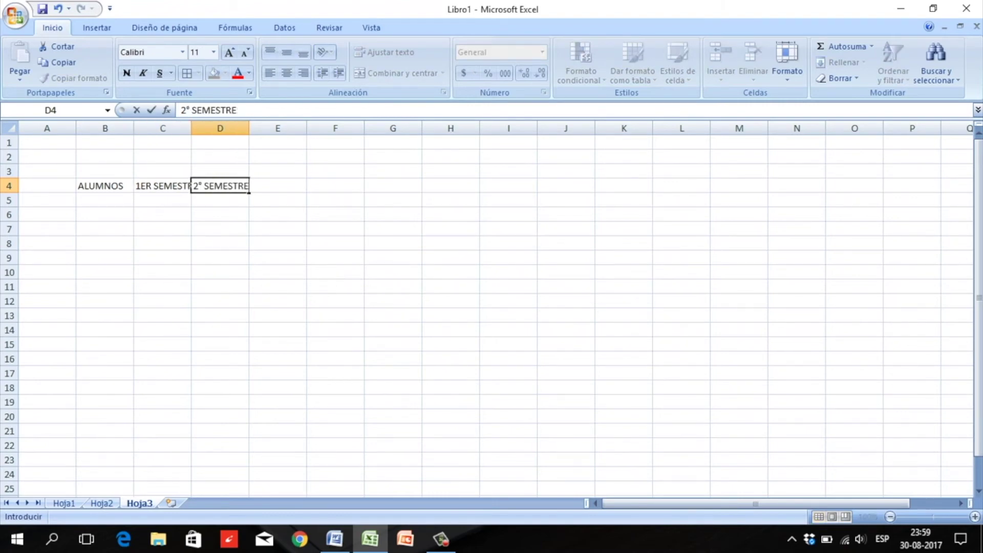
pyautogui.click(278, 200)
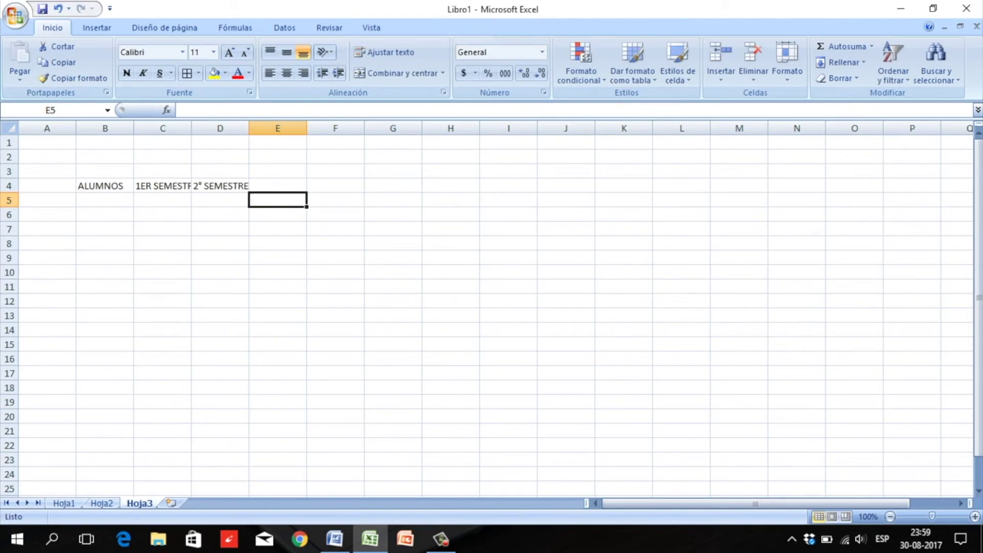
pyautogui.click(278, 185)
pyautogui.write('PROMEDIO')
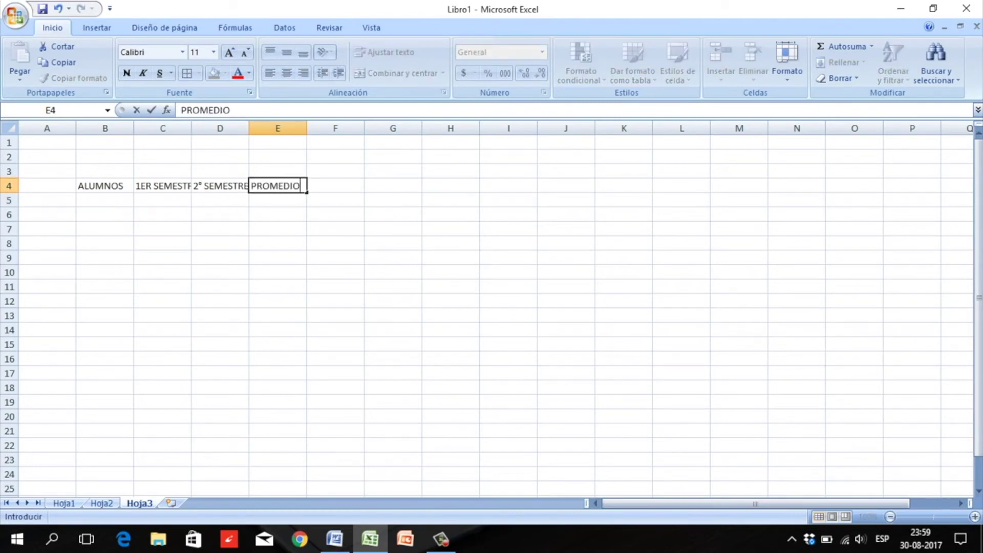
pyautogui.press('Tab')
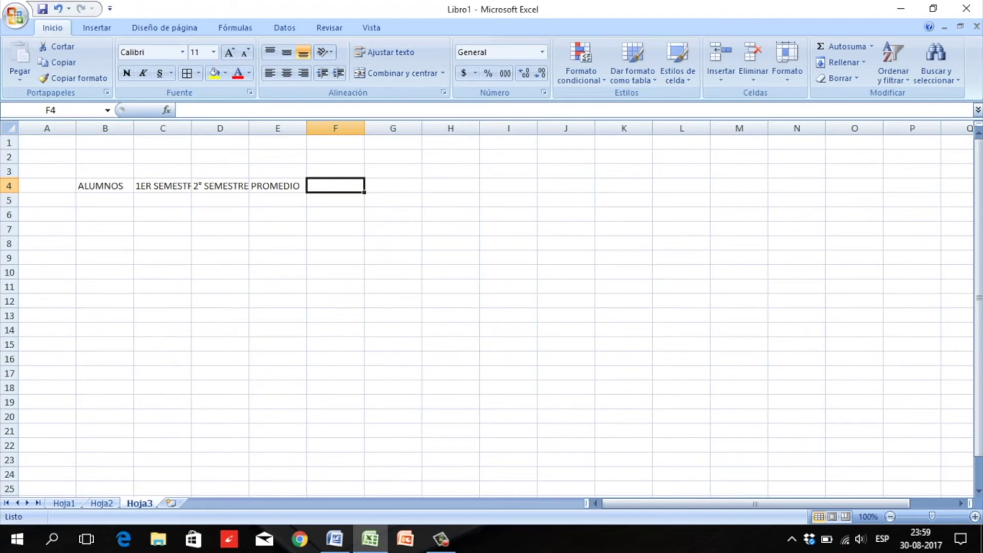
pyautogui.write('CONDICIÓN ACADÉMICA')
pyautogui.press('Return')
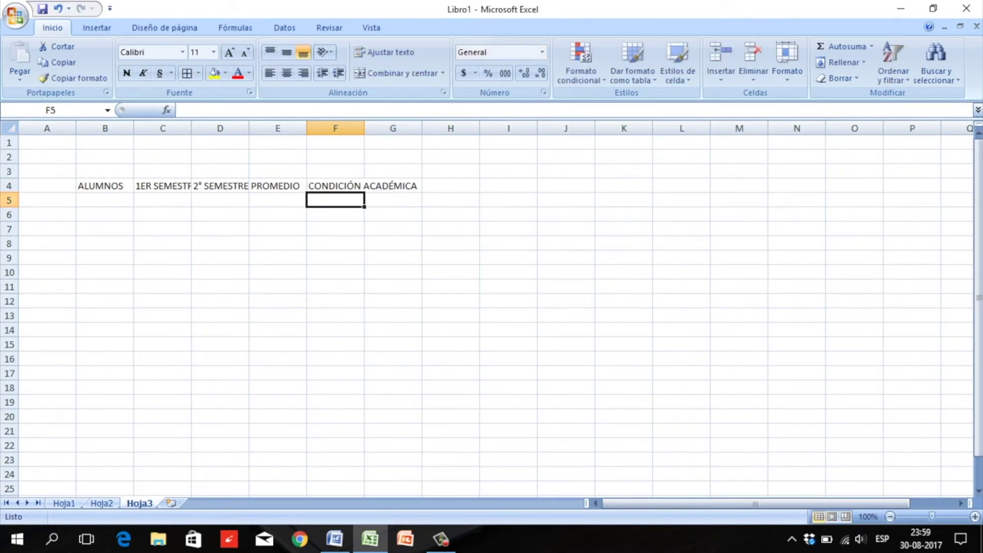
# Give B4:F4 a yellow fill with red, bold, centred text, and widen the columns to fit
pyautogui.moveTo(103, 185); pyautogui.dragTo(336, 185)
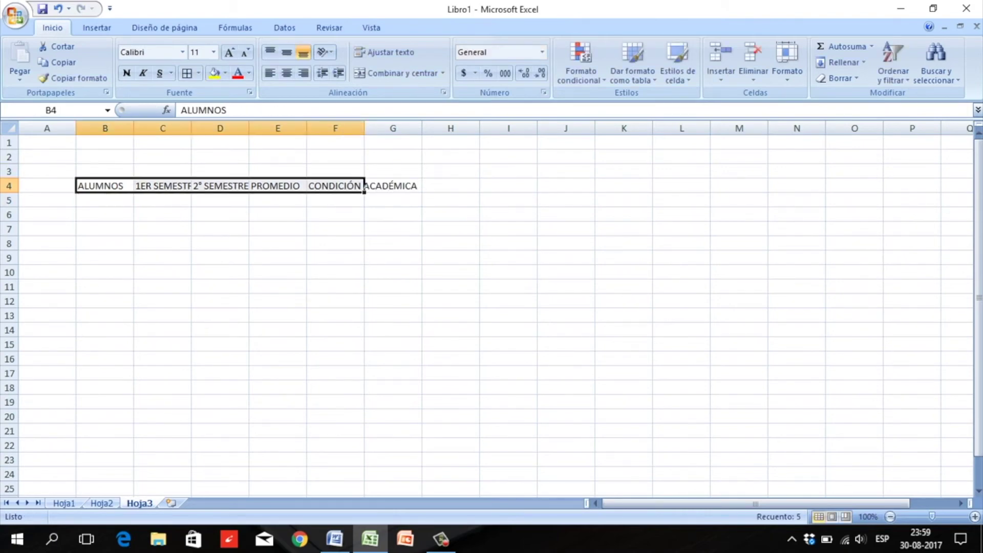
pyautogui.click(214, 73)
pyautogui.click(237, 73)
pyautogui.click(127, 73)
pyautogui.click(286, 73)
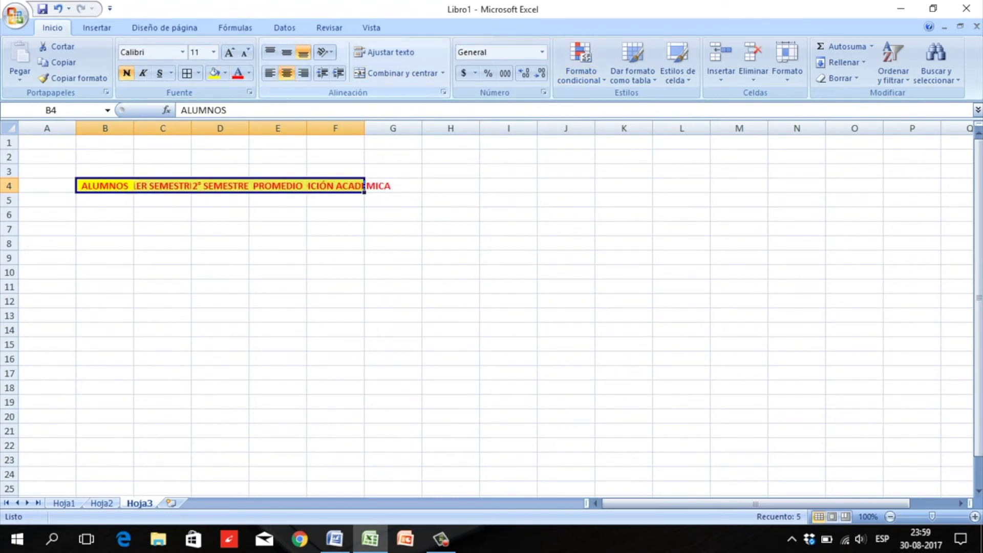
pyautogui.moveTo(134, 128); pyautogui.dragTo(428, 128)
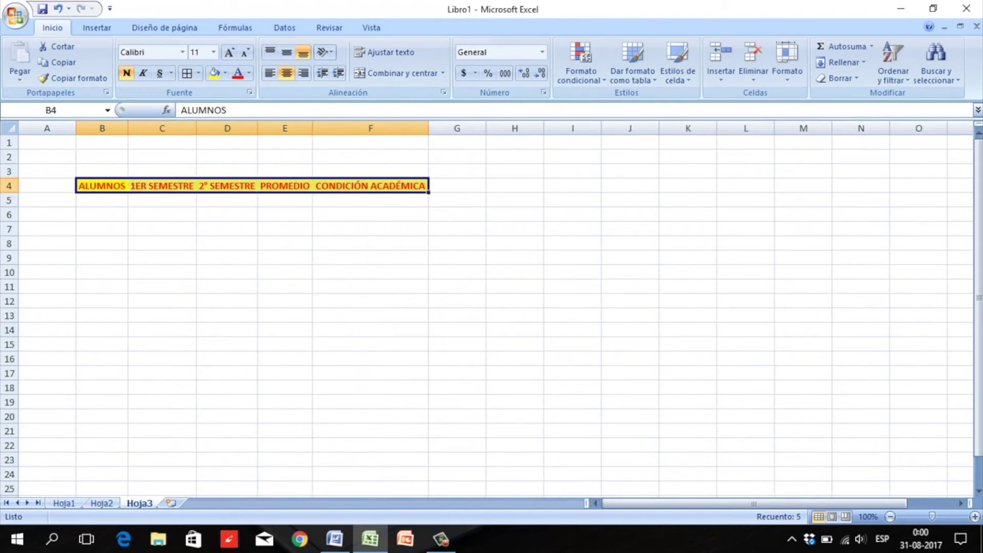
# Enter ALUMNOS in cell B5
pyautogui.click(102, 199)
pyautogui.write('ALUMNOS')
pyautogui.press('Return')
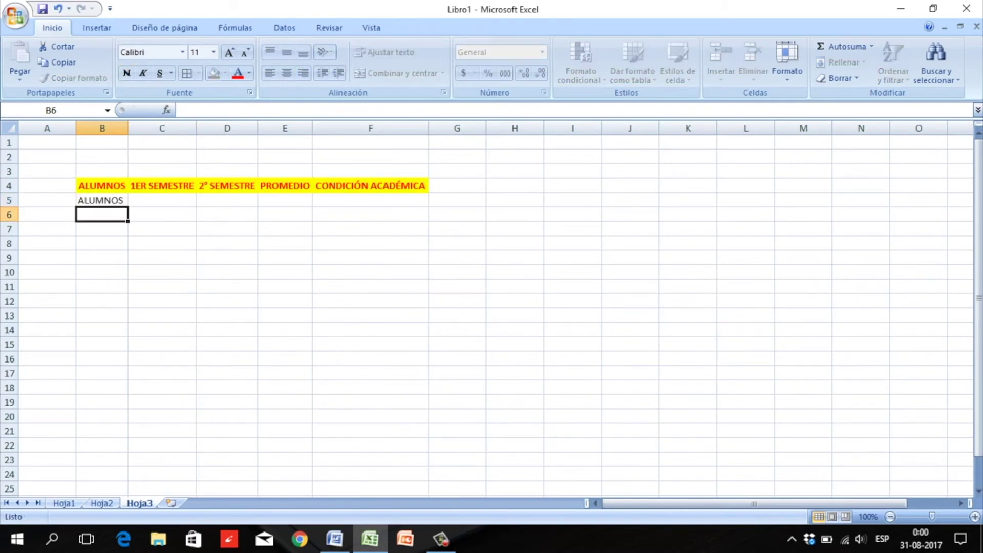
# List students A through G down B5:B11
pyautogui.click(102, 200)
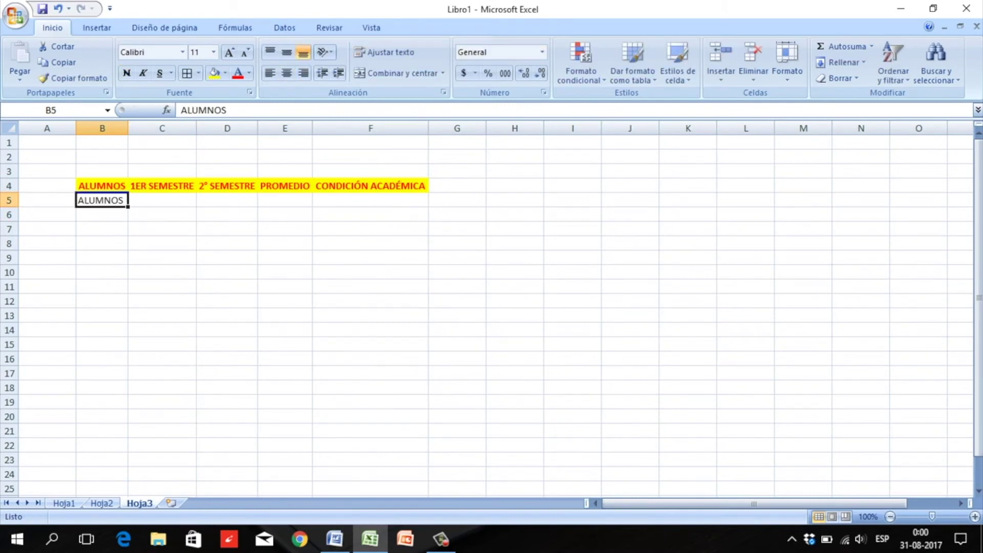
pyautogui.write('A')
pyautogui.press('Return')
pyautogui.write('B')
pyautogui.press('Return')
pyautogui.write('C')
pyautogui.press('Return')
pyautogui.write('D')
pyautogui.press('Return')
pyautogui.write('E')
pyautogui.press('Return')
pyautogui.write('F')
pyautogui.press('Return')
pyautogui.write('G')
pyautogui.press('Return')
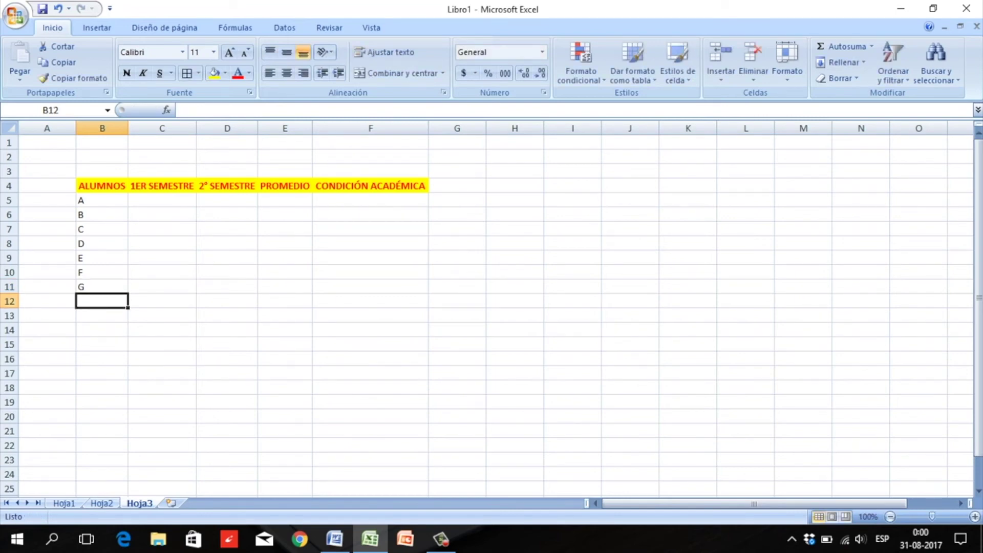
# Enter semester grades for A (56, 70), B (30, 50) and C (20)
pyautogui.click(162, 200)
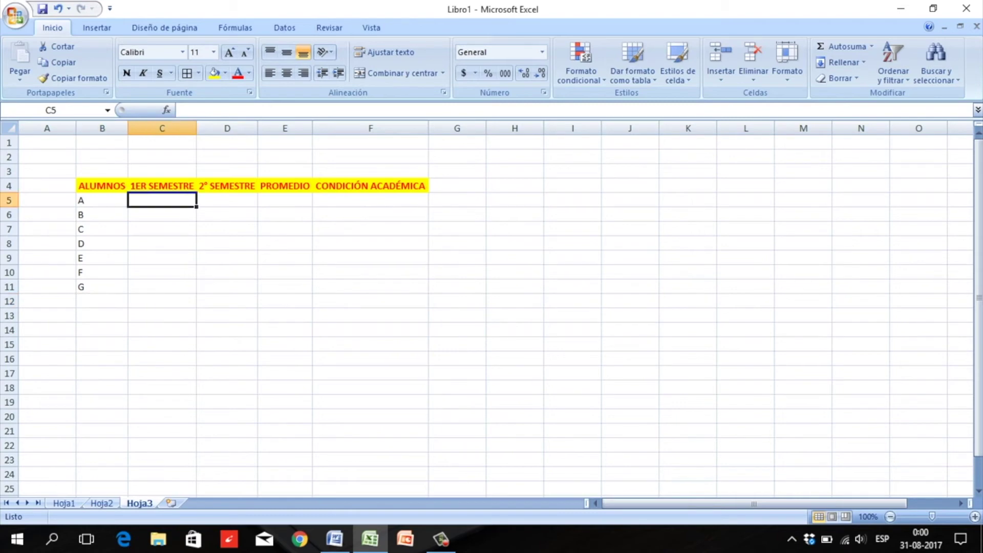
pyautogui.write('56')
pyautogui.press('Tab')
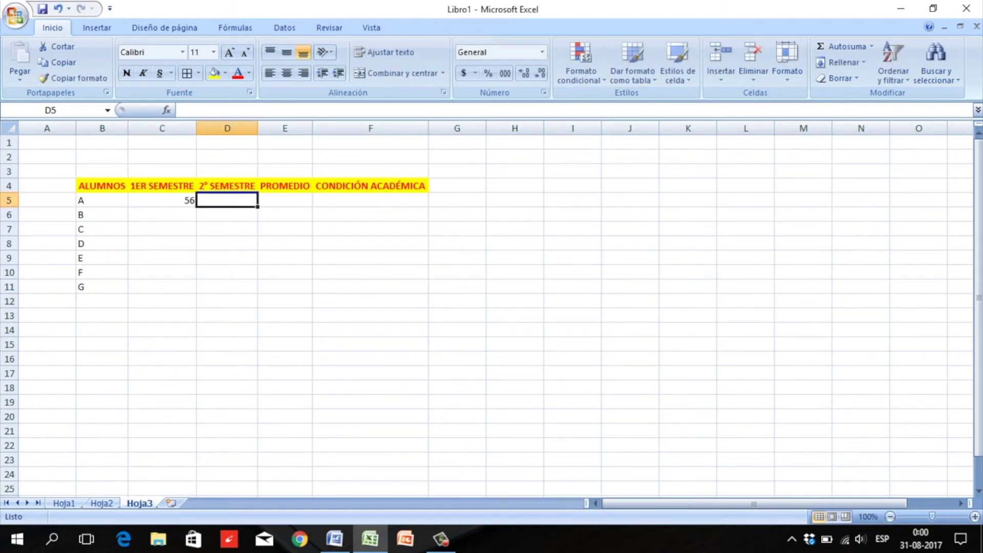
pyautogui.write('70')
pyautogui.press('Return')
pyautogui.click(162, 215)
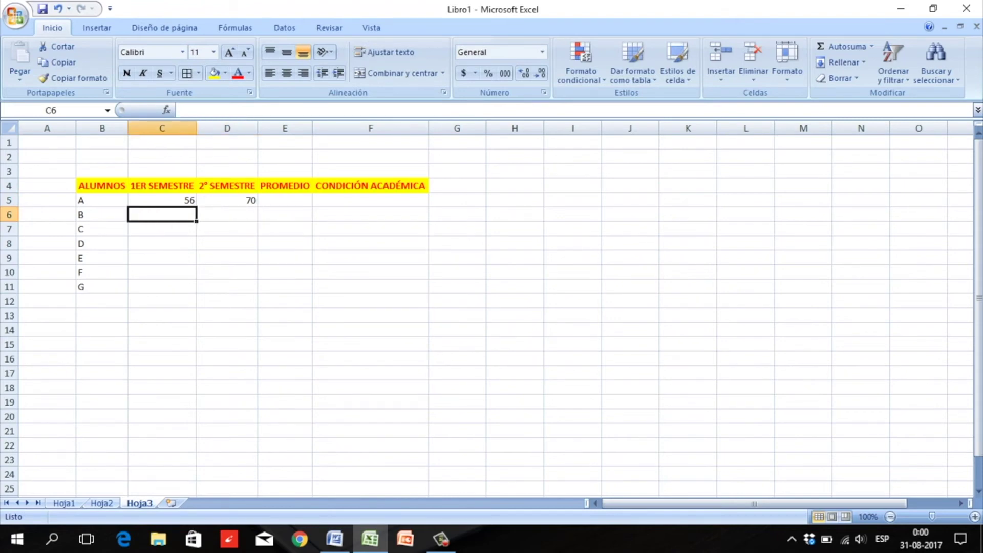
pyautogui.write('30')
pyautogui.press('Tab')
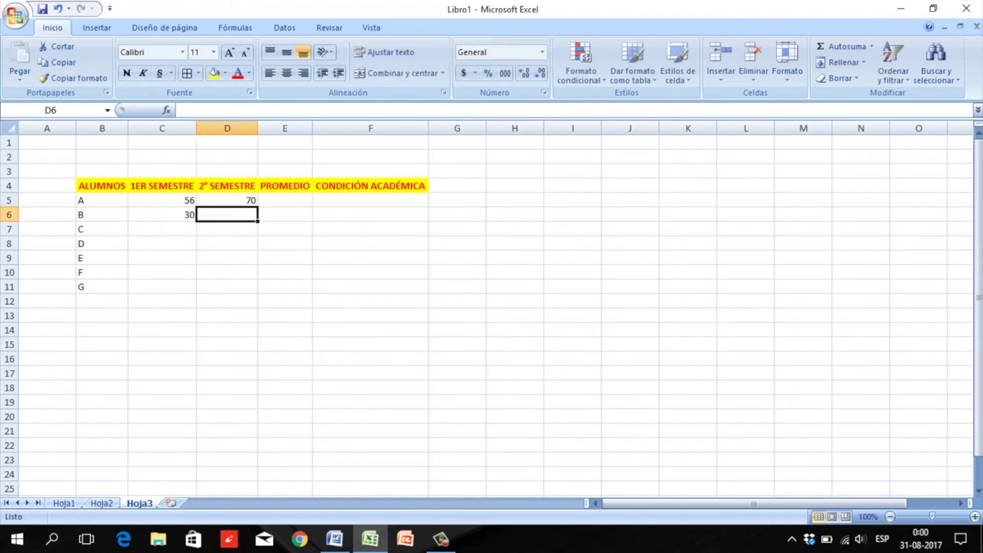
pyautogui.write('50')
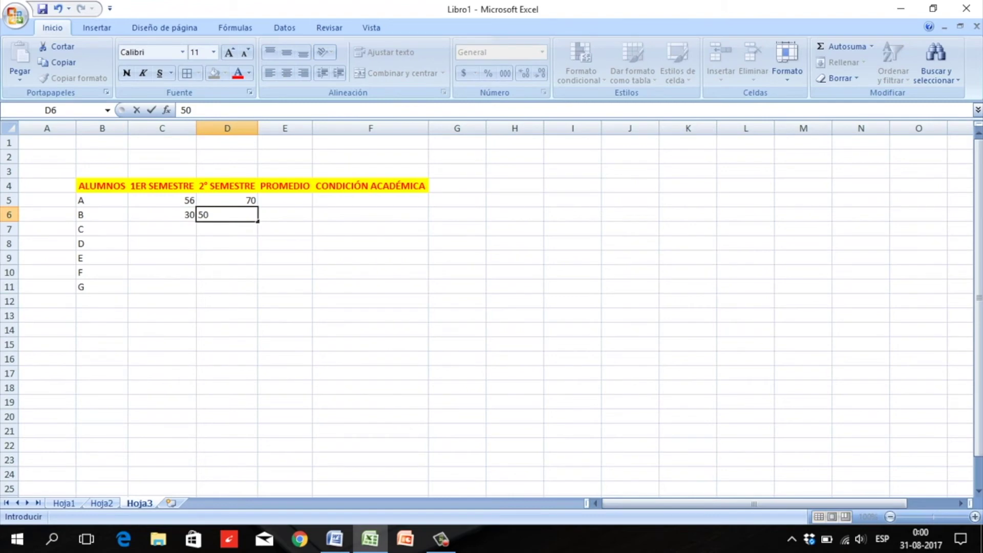
pyautogui.press('Return')
pyautogui.write('20')
pyautogui.press('Tab')
pyautogui.write('20')
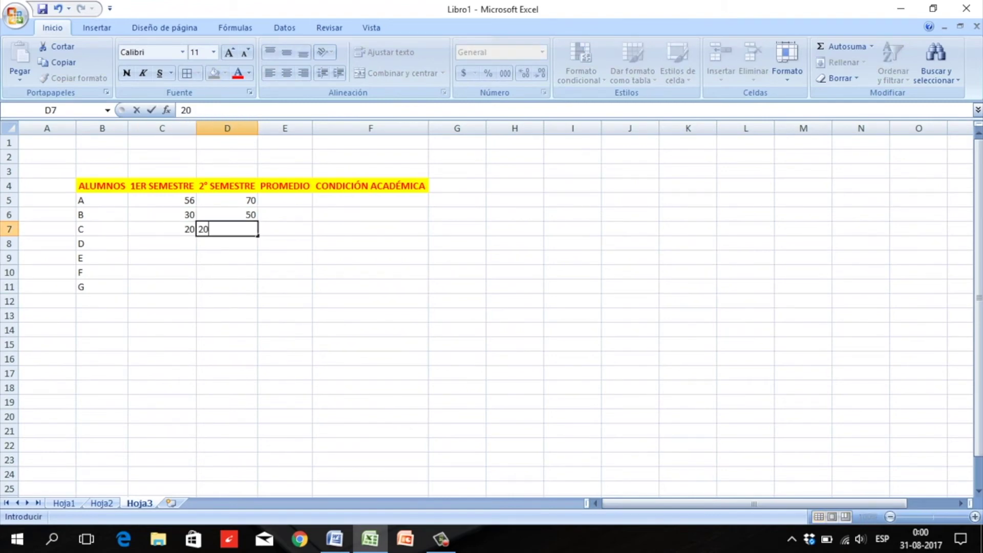
pyautogui.press('Return')
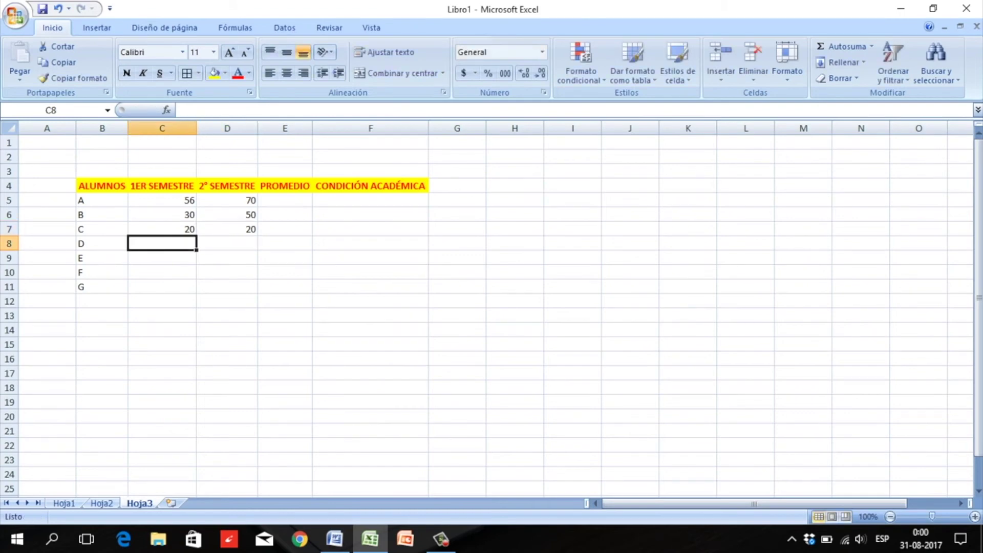
# Enter semester grades for D (25, 56), E (67, 70), F (30, 50) and G (60, 20)
pyautogui.write('25')
pyautogui.press('Tab')
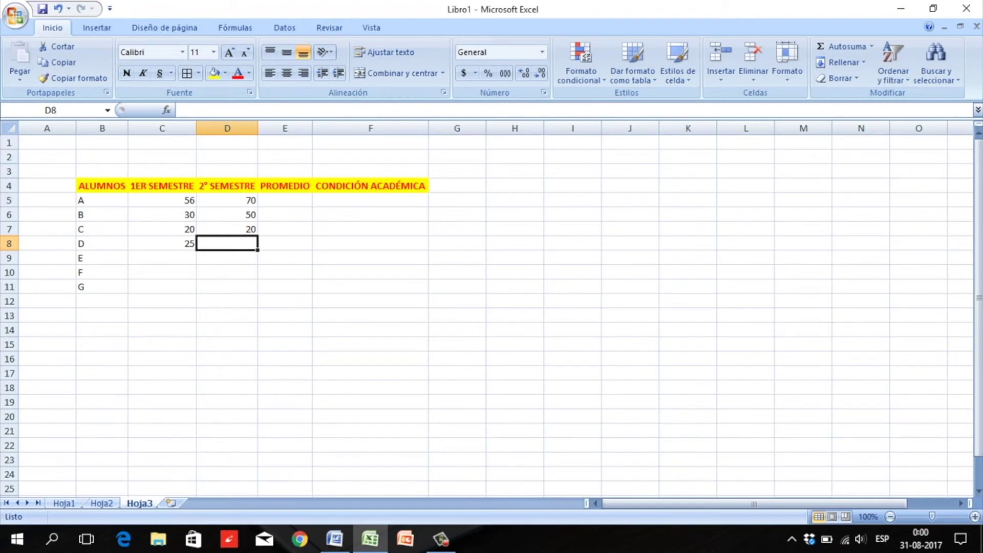
pyautogui.write('56')
pyautogui.press('Return')
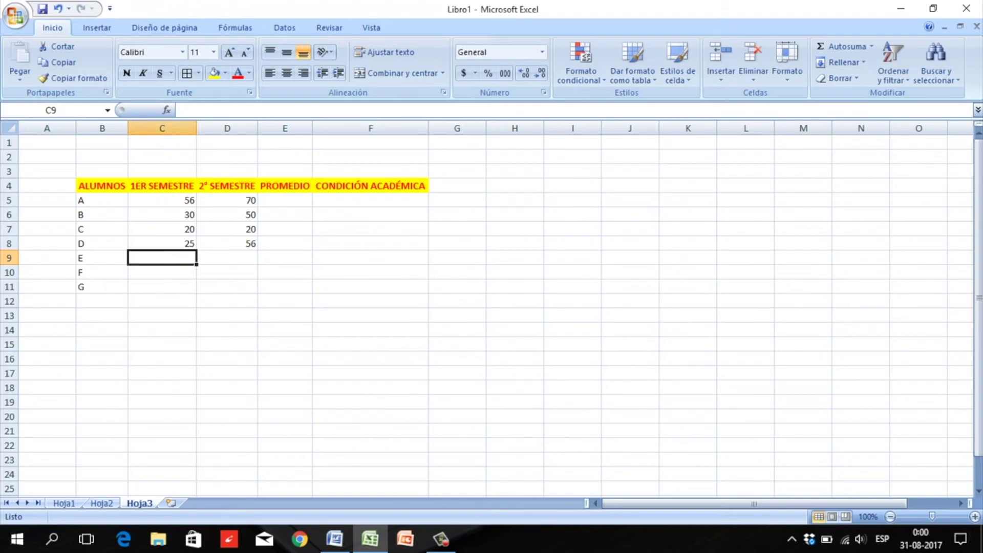
pyautogui.write('67')
pyautogui.press('Tab')
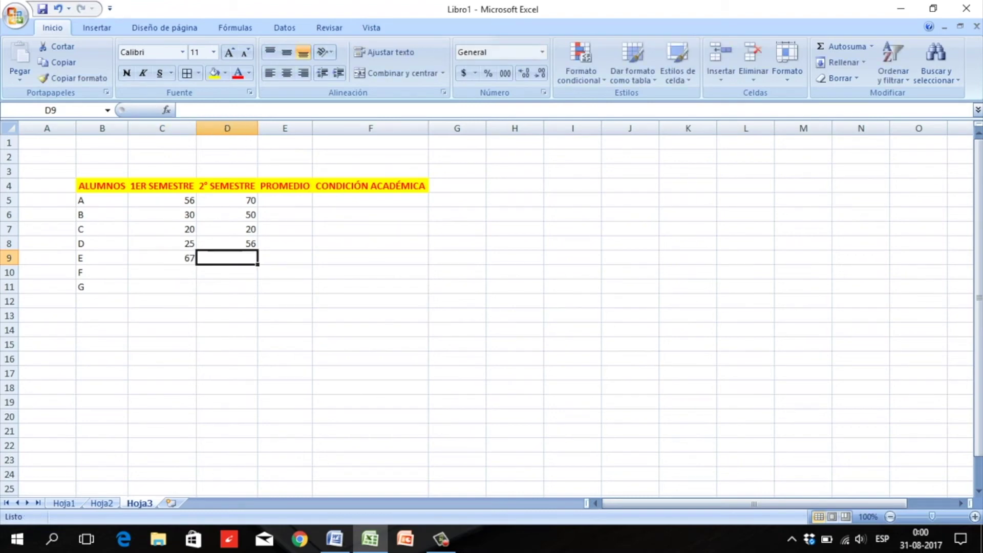
pyautogui.write('70')
pyautogui.press('Return')
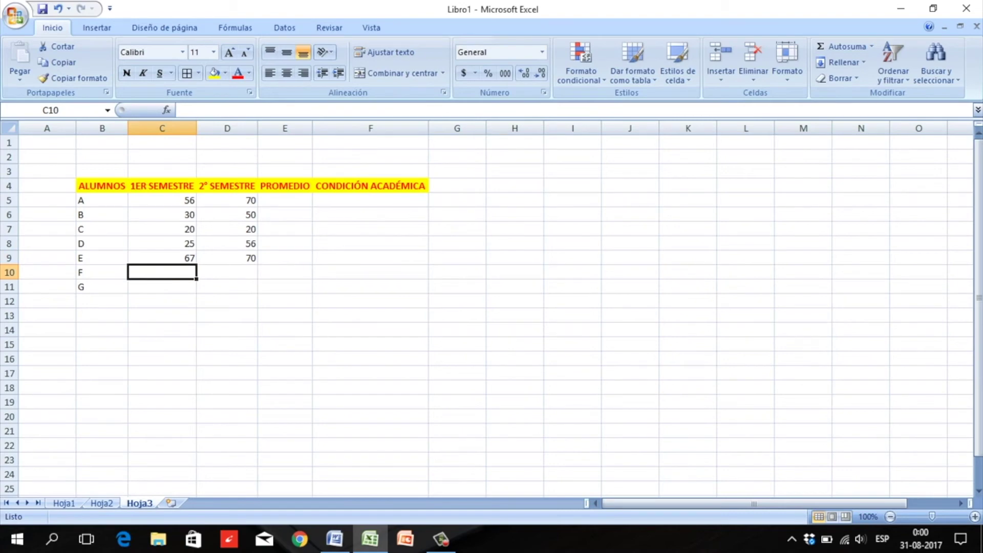
pyautogui.write('30')
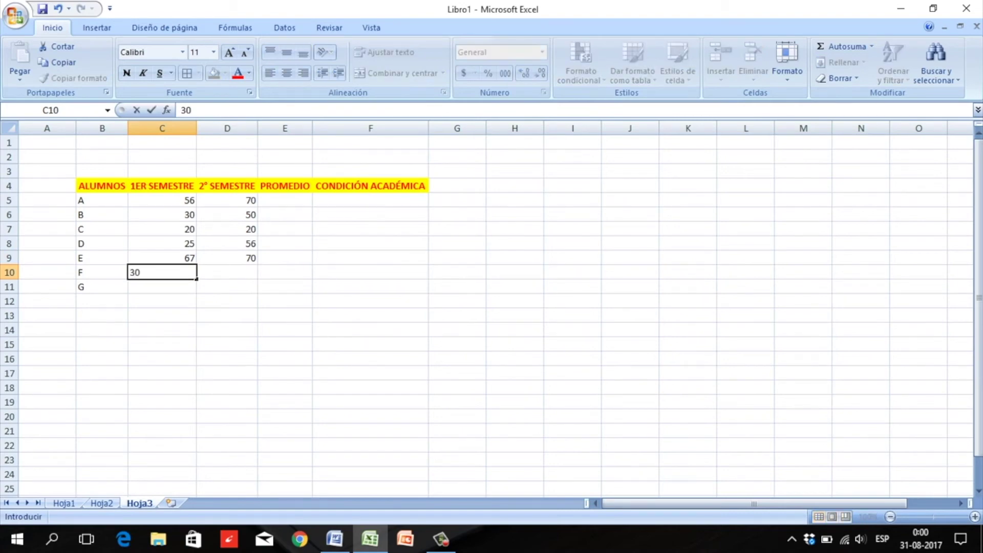
pyautogui.press('Tab')
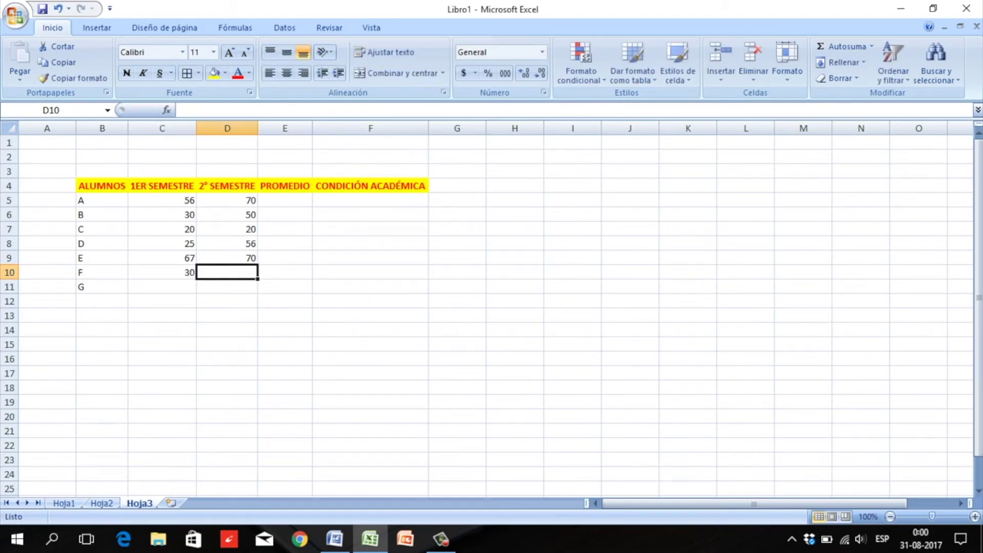
pyautogui.write('50')
pyautogui.press('Down')
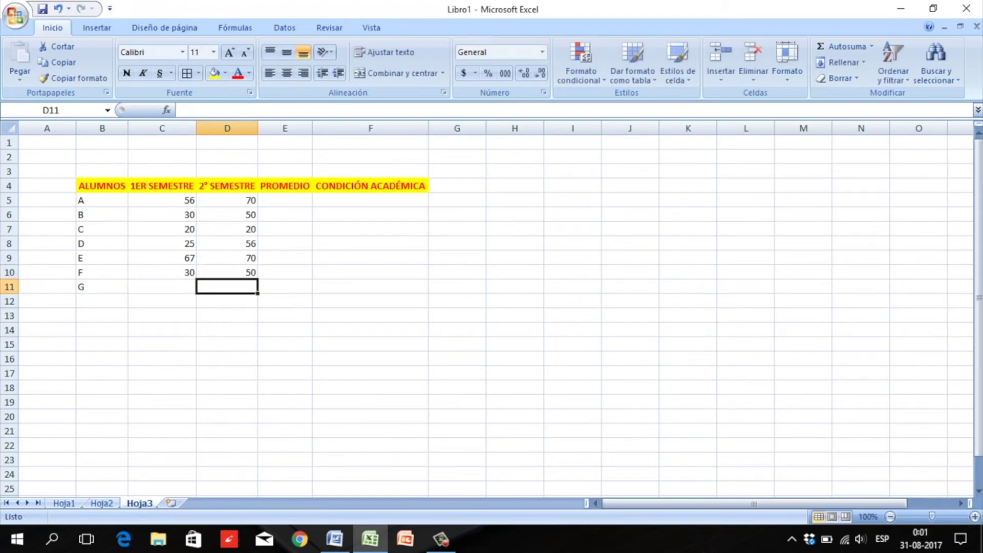
pyautogui.click(161, 287)
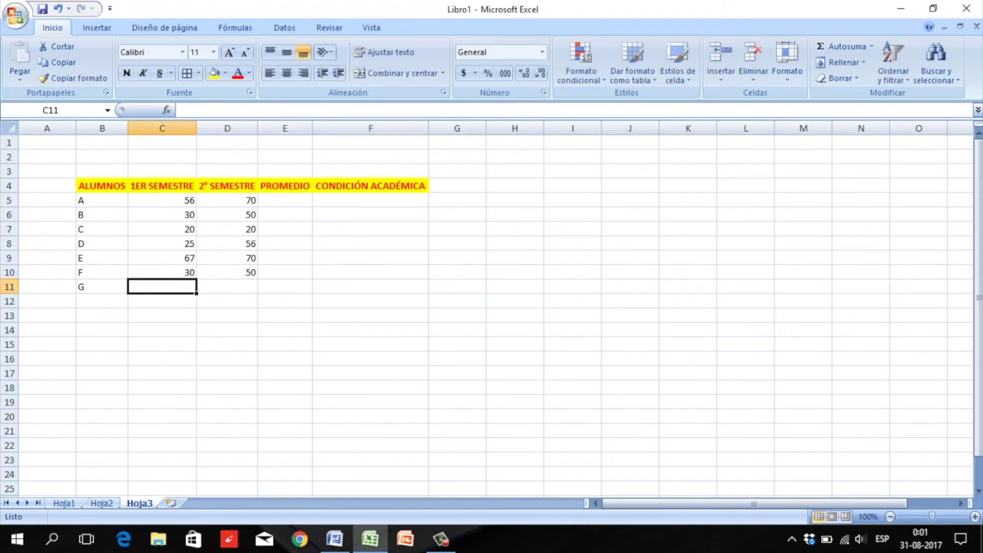
pyautogui.write('60')
pyautogui.press('Tab')
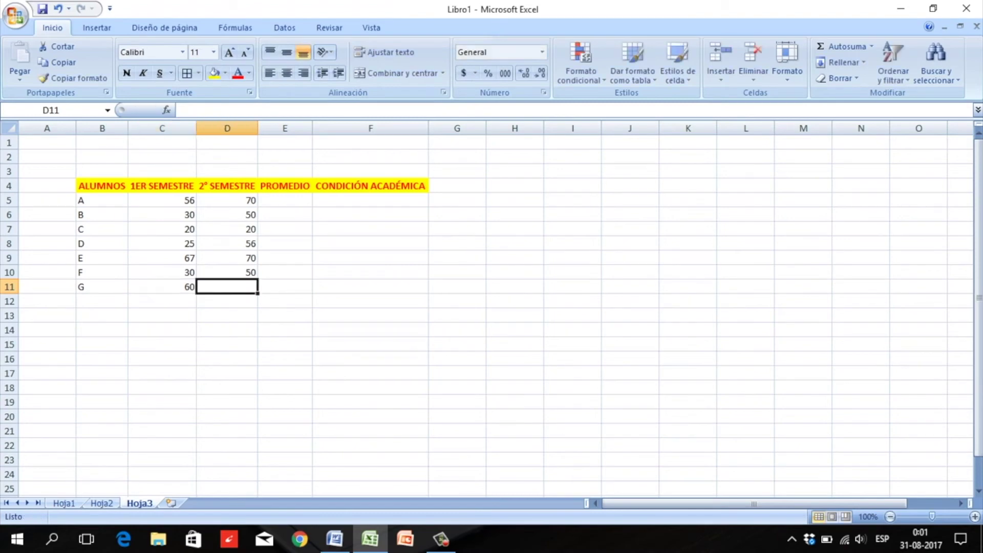
pyautogui.write('20')
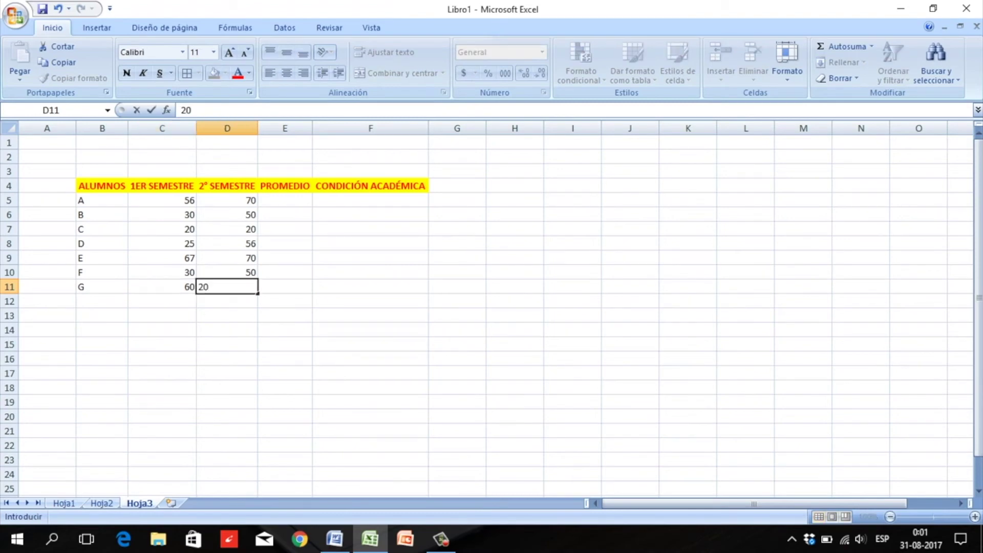
pyautogui.press('Tab')
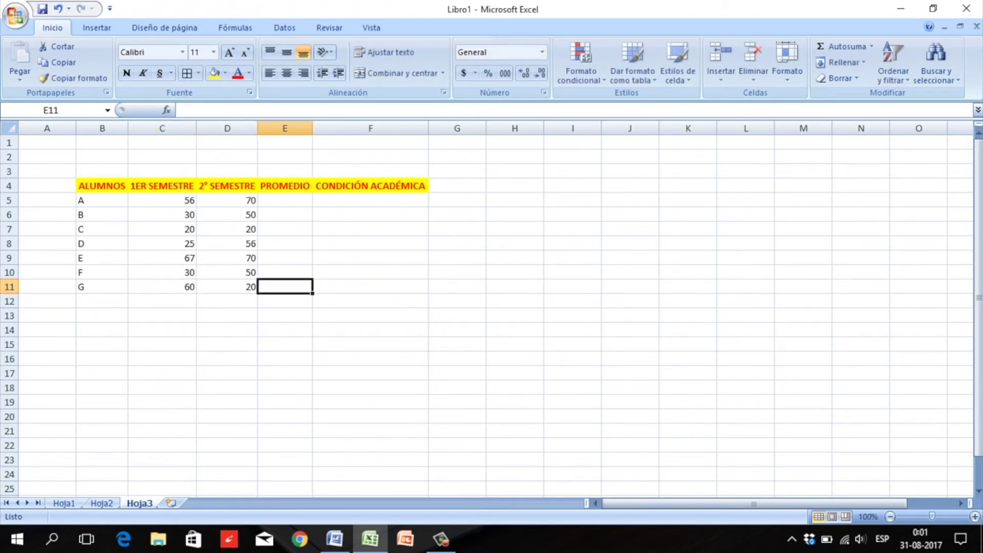
pyautogui.click(285, 200)
# Enter =PROMEDIO(C5:D5) in E5 for student A's average
pyautogui.write('=')
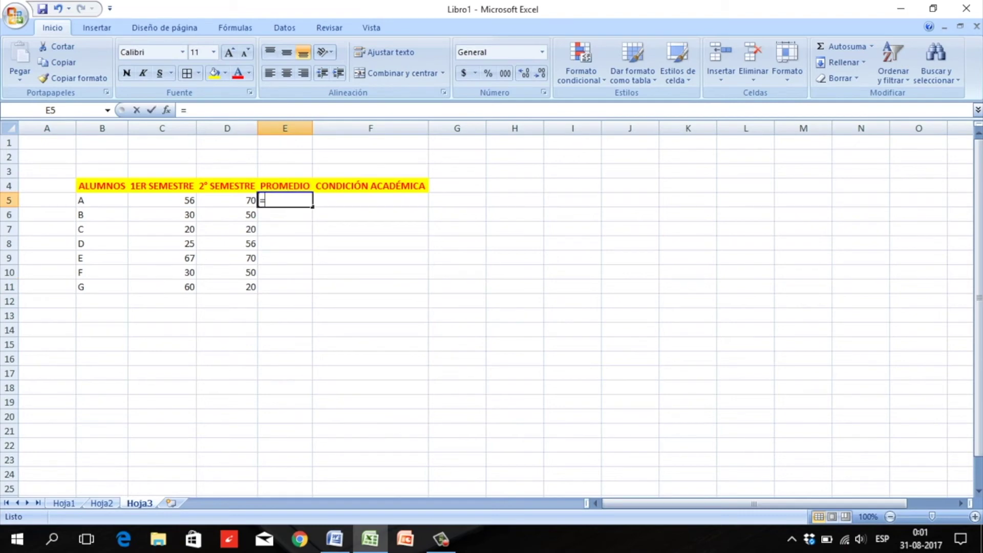
pyautogui.write('PROMEDIO')
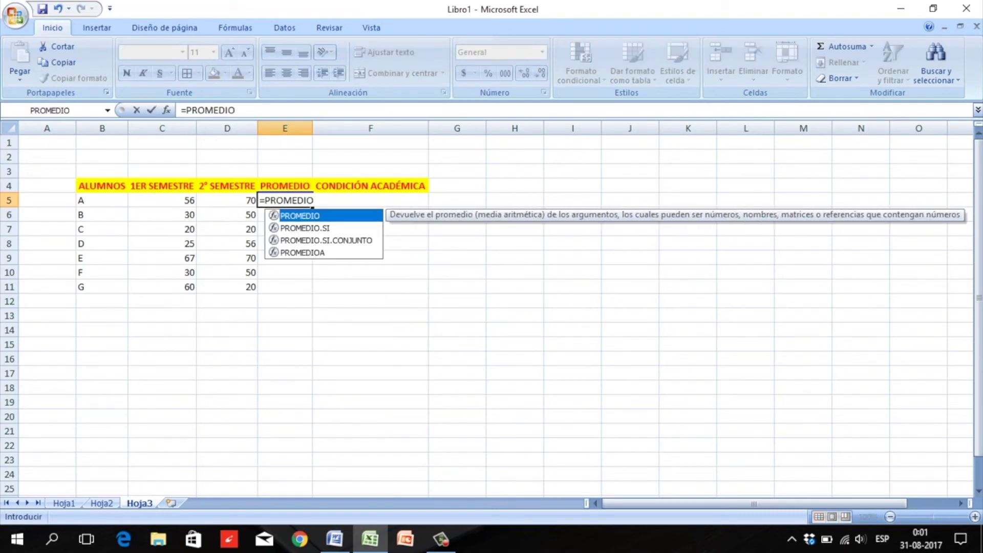
pyautogui.write('(')
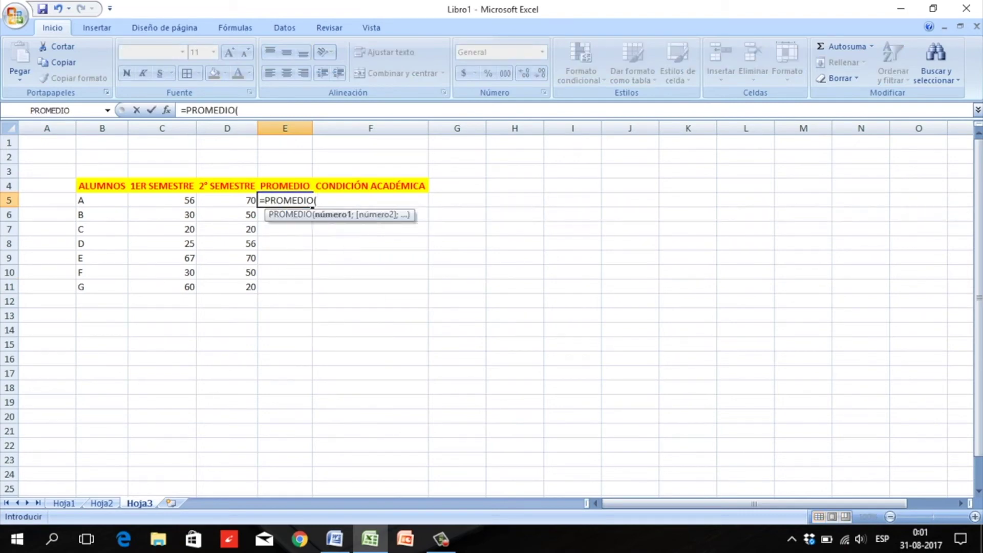
pyautogui.moveTo(251, 200); pyautogui.dragTo(130, 201)
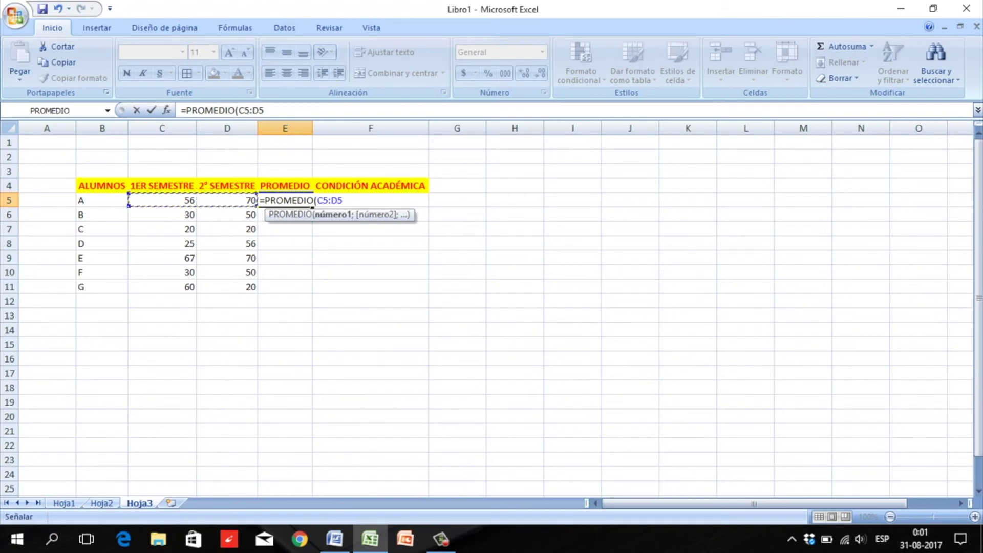
pyautogui.write(')')
pyautogui.press('Return')
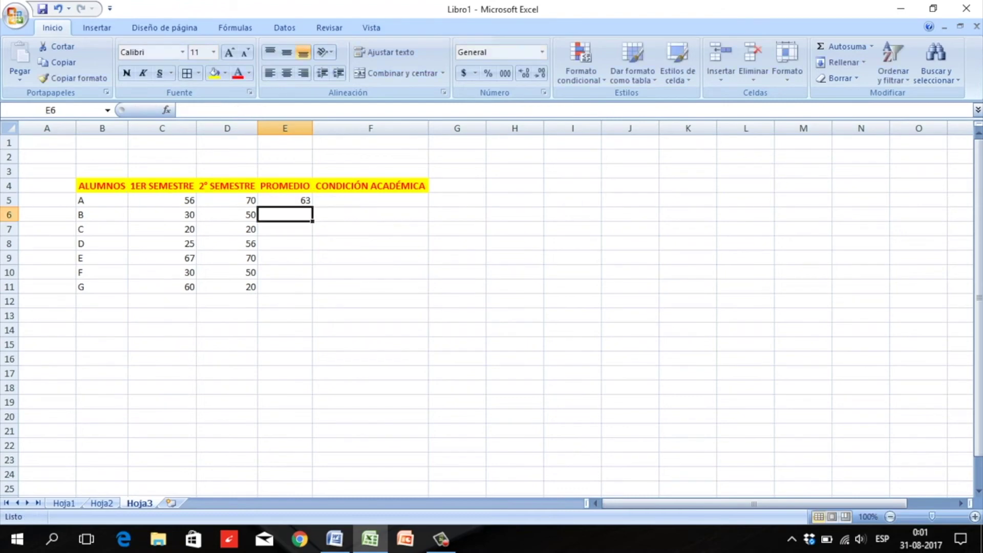
# Copy the average down to E11, giving 63, 40, 20, 40,5, 68,5, 40 and 40
pyautogui.click(285, 200)
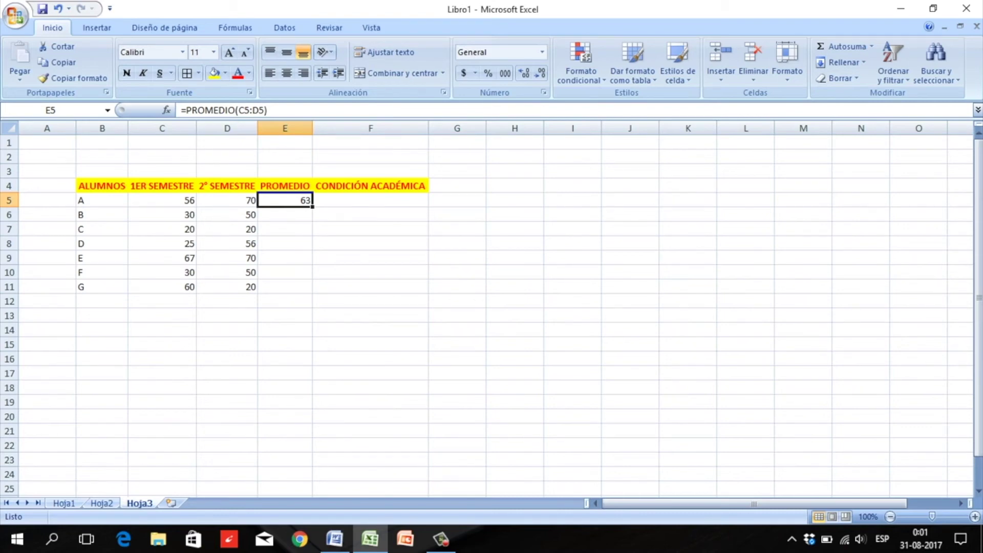
pyautogui.moveTo(313, 207); pyautogui.dragTo(313, 293)
pyautogui.click(370, 344)
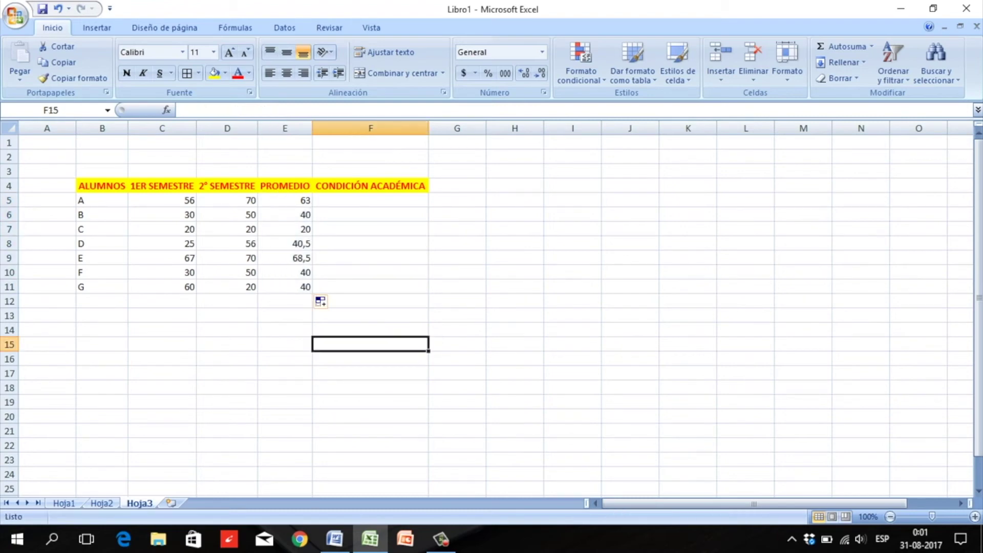
pyautogui.click(370, 201)
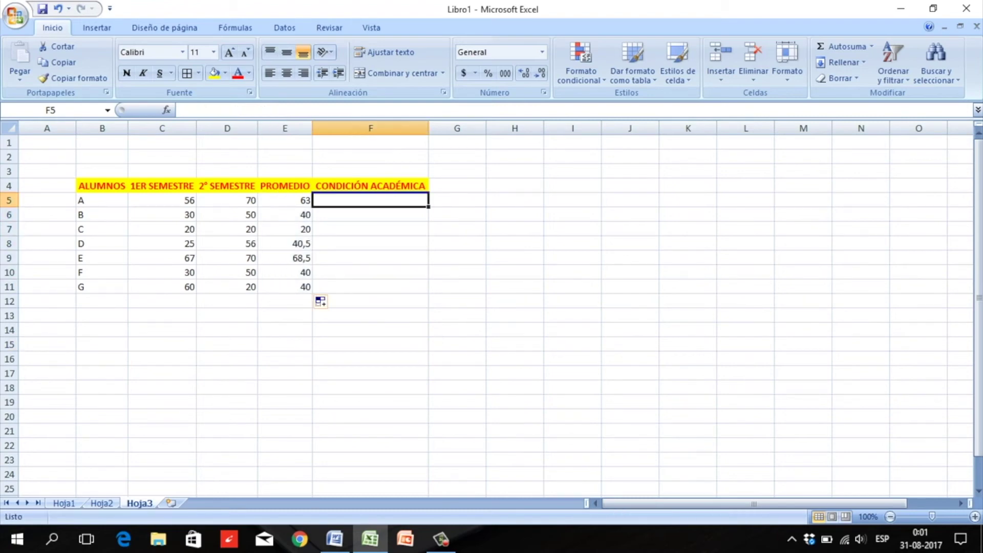
pyautogui.click(370, 359)
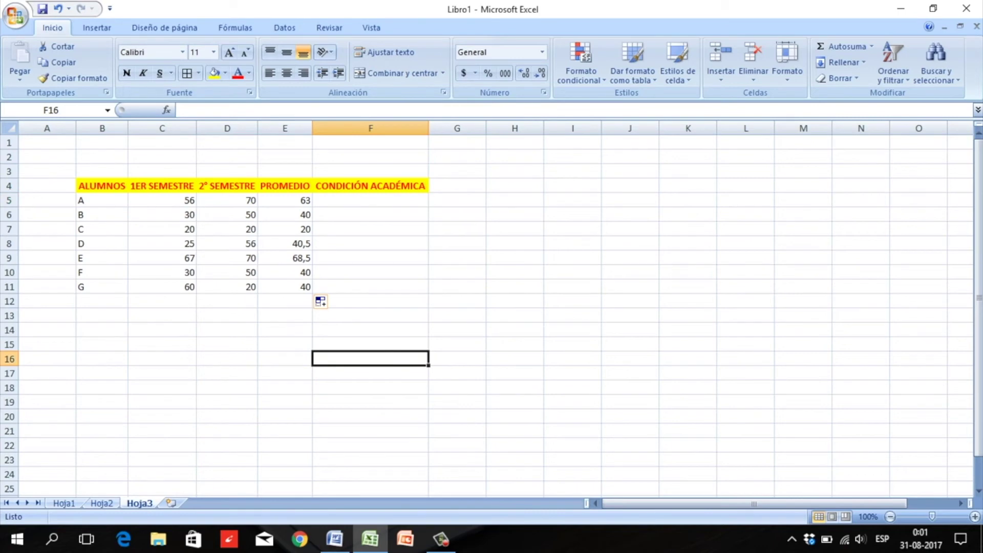
# Draw a text box to the right of the grades table
pyautogui.click(96, 28)
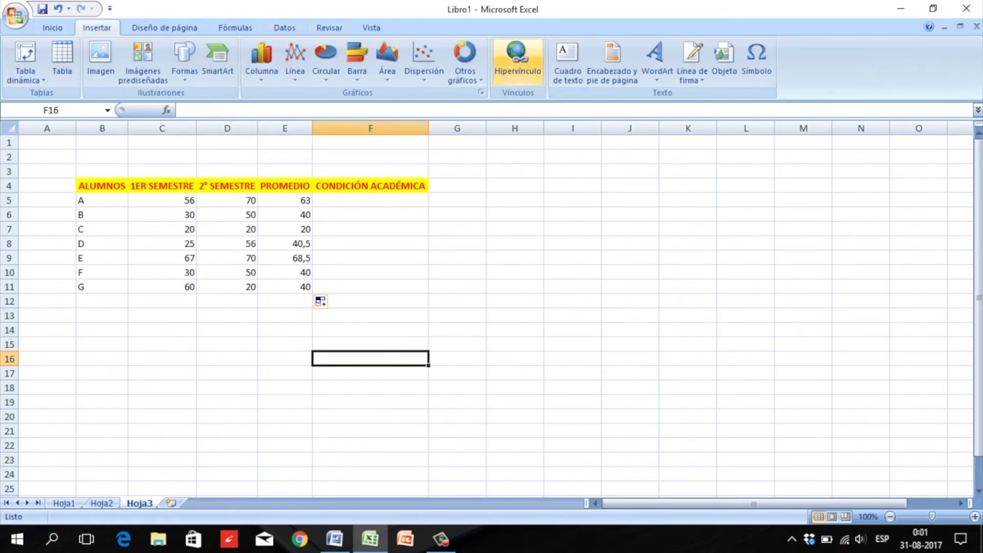
pyautogui.click(568, 61)
pyautogui.moveTo(572, 178); pyautogui.dragTo(890, 394)
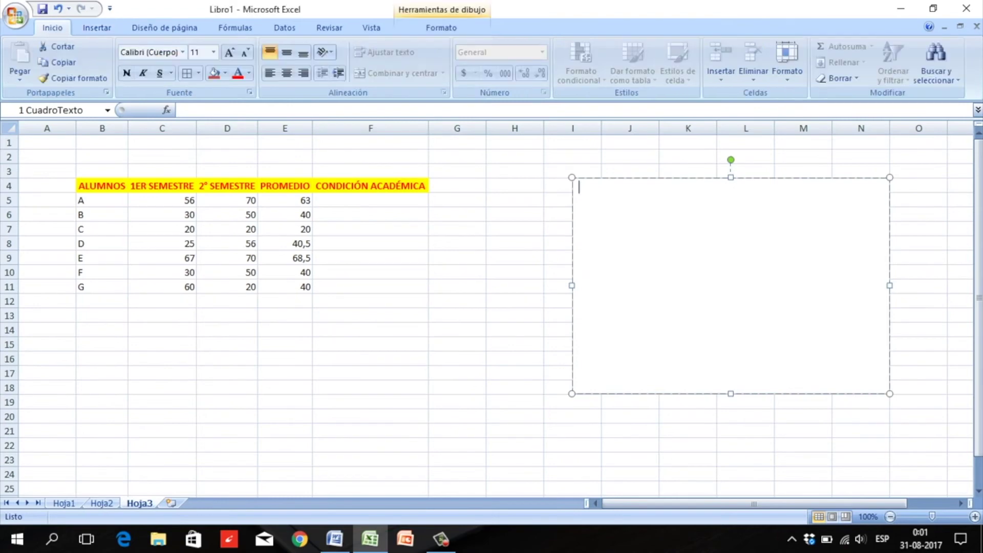
# Type the three rules (below 30 Reprueba, 30 to under 40 Exámenes, 40+ Aprueba) and shrink the box
pyautogui.write('Siel alumno obtiene un promedi o menor ')
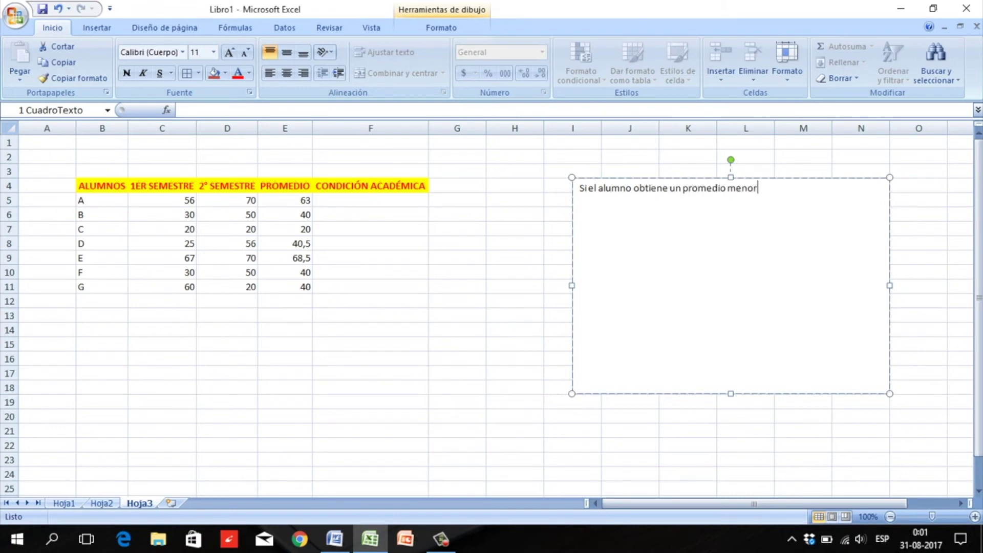
pyautogui.write('que 30')
pyautogui.write(': ')
pyautogui.write('Reprueba.')
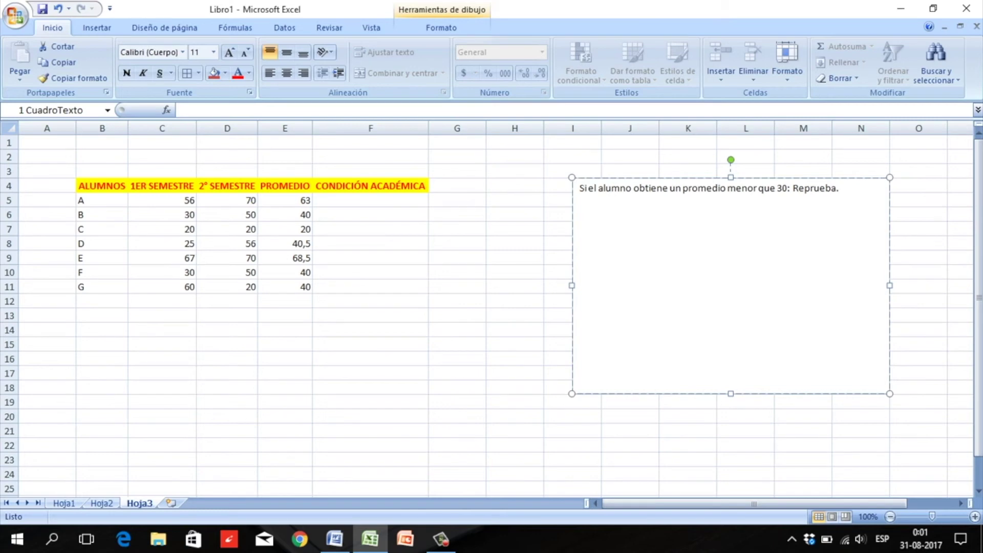
pyautogui.press('Return')
pyautogui.write('Igual')
pyautogui.write(' o mayor ')
pyautogui.write('que')
pyautogui.write(' 30 y menor que')
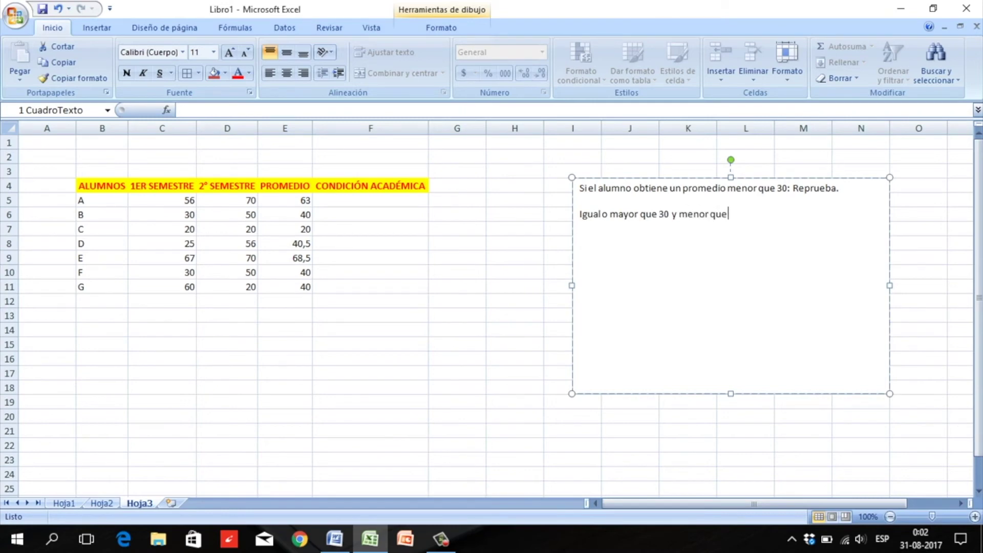
pyautogui.write(' 40: Exámenes')
pyautogui.press('Return')
pyautogui.press('Return')
pyautogui.write('Igual que 40')
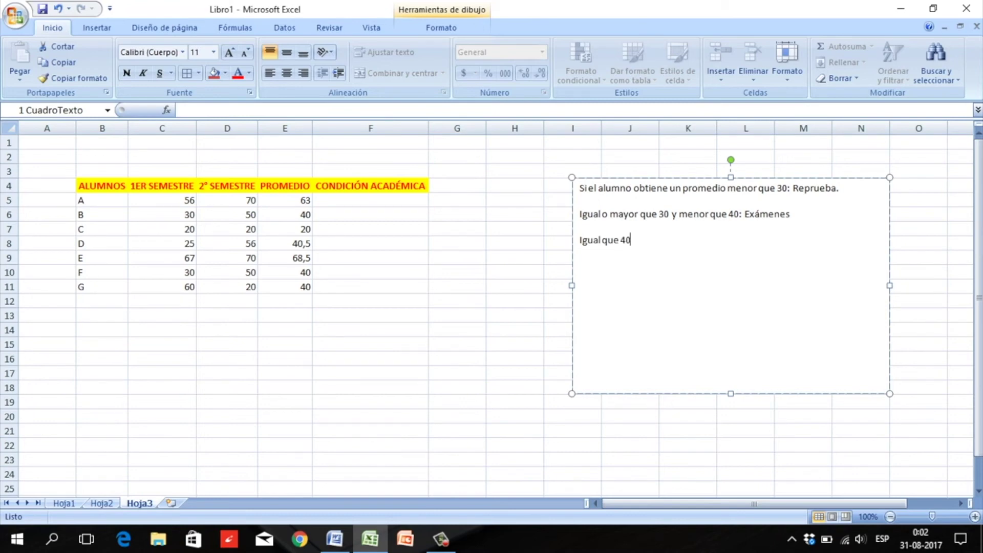
pyautogui.write(':')
pyautogui.write(' o mayor')
pyautogui.write(' Aprobar')
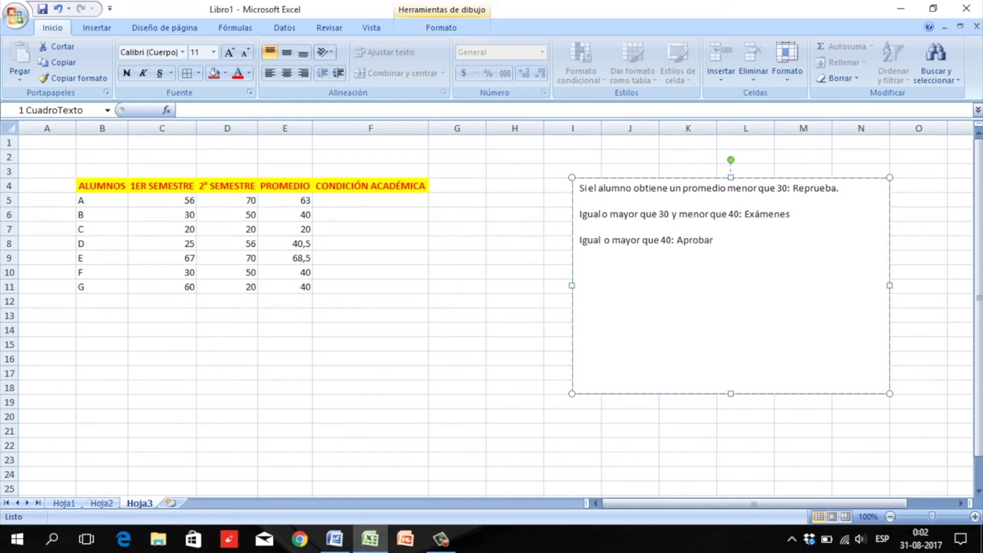
pyautogui.press('BackSpace')
pyautogui.press('BackSpace')
pyautogui.press('BackSpace')
pyautogui.press('BackSpace')
pyautogui.write('ueba.')
pyautogui.moveTo(731, 394); pyautogui.dragTo(730, 263)
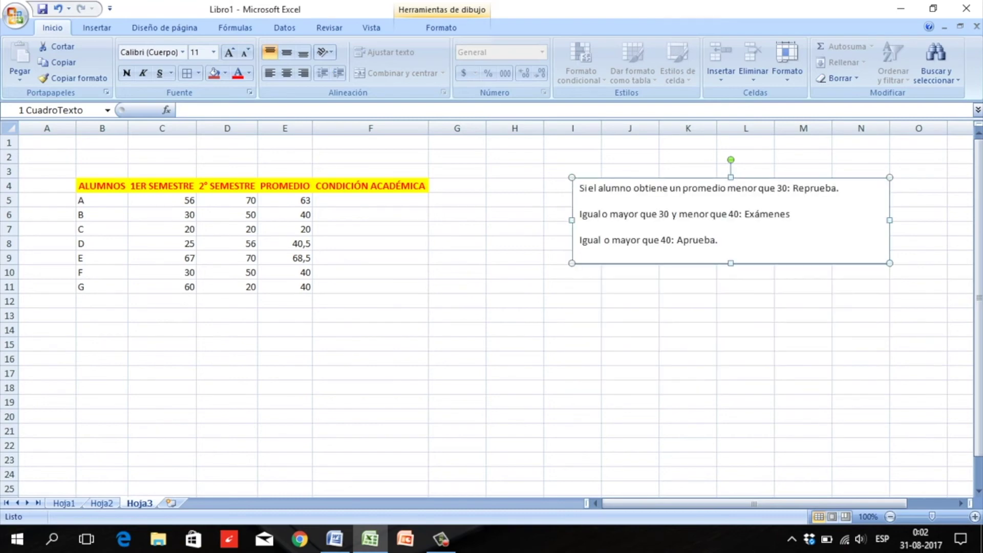
pyautogui.click(688, 344)
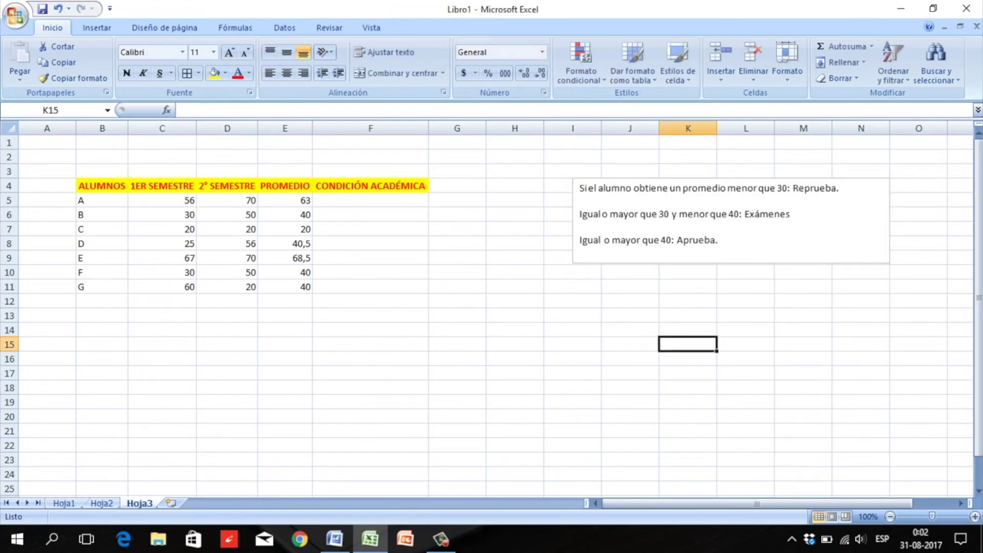
# Enlarge the rules text box, making it taller and wider toward the table
pyautogui.click(370, 200)
pyautogui.click(718, 240)
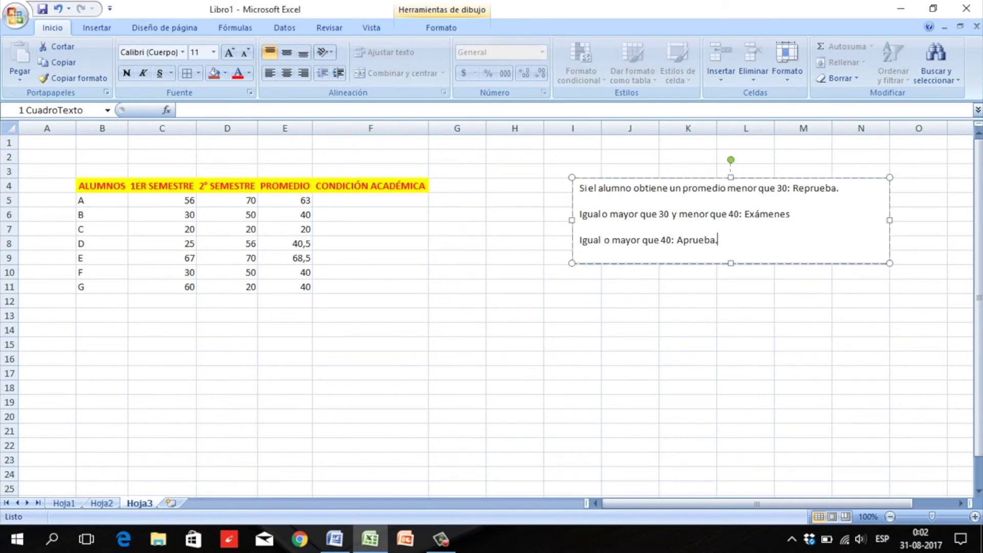
pyautogui.moveTo(731, 264); pyautogui.dragTo(731, 368)
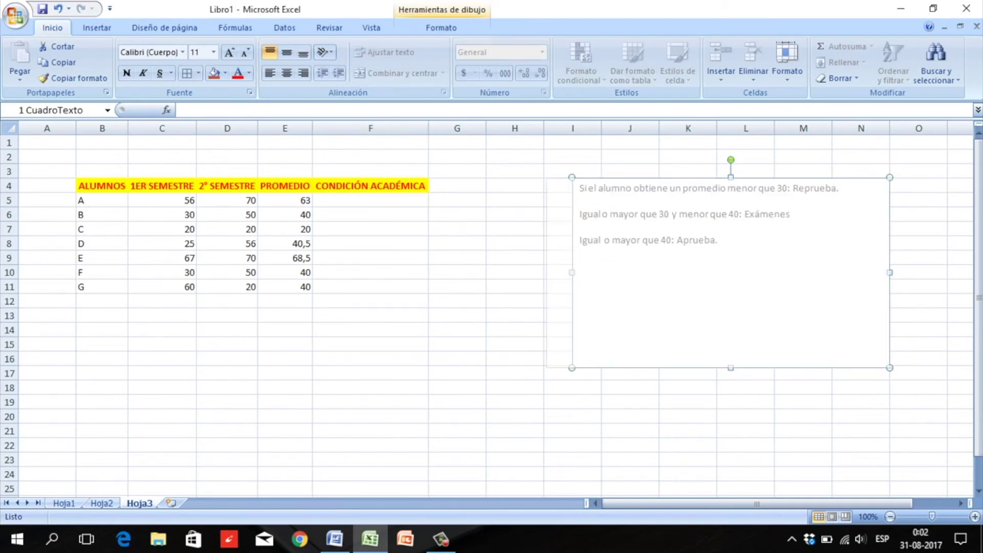
pyautogui.moveTo(572, 272); pyautogui.dragTo(498, 273)
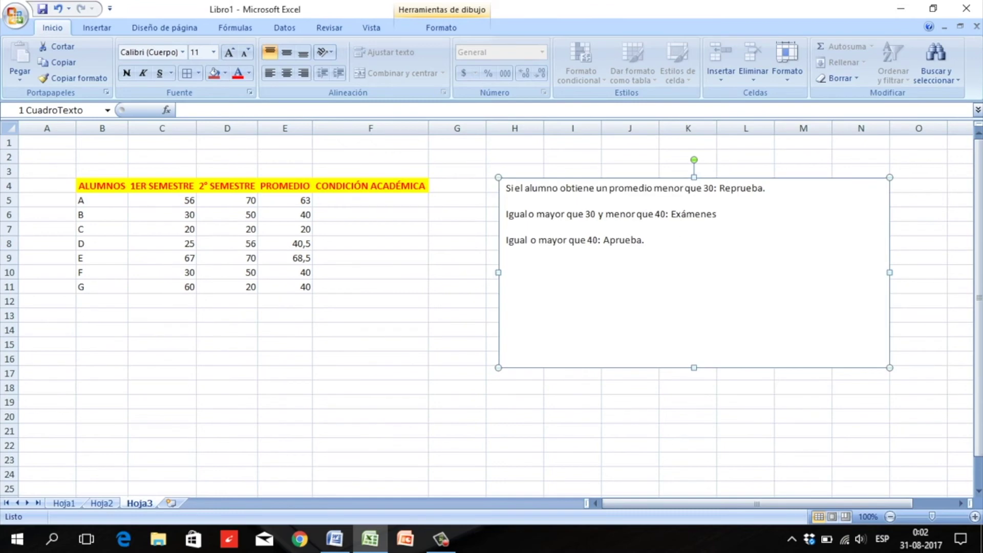
# Bold all the rules text and add an empty line below it at font size 18
pyautogui.hotkey('ctrl', 'a')
pyautogui.click(127, 72)
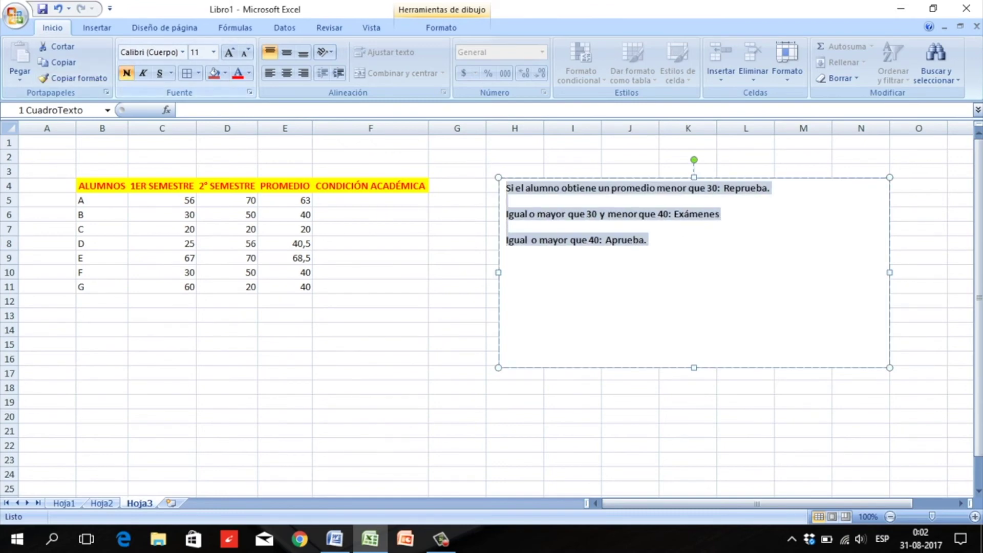
pyautogui.press('Right')
pyautogui.press('Return')
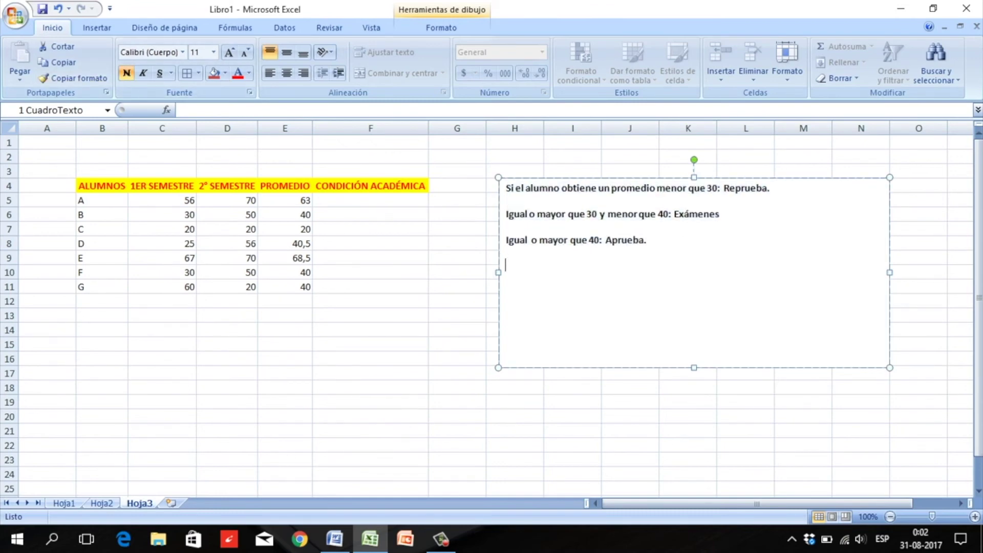
pyautogui.click(214, 51)
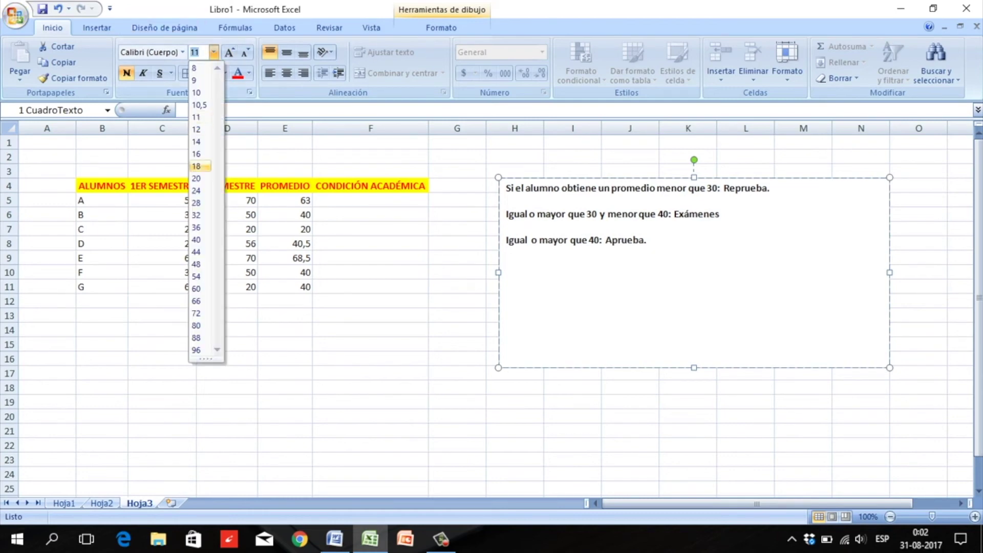
pyautogui.click(196, 153)
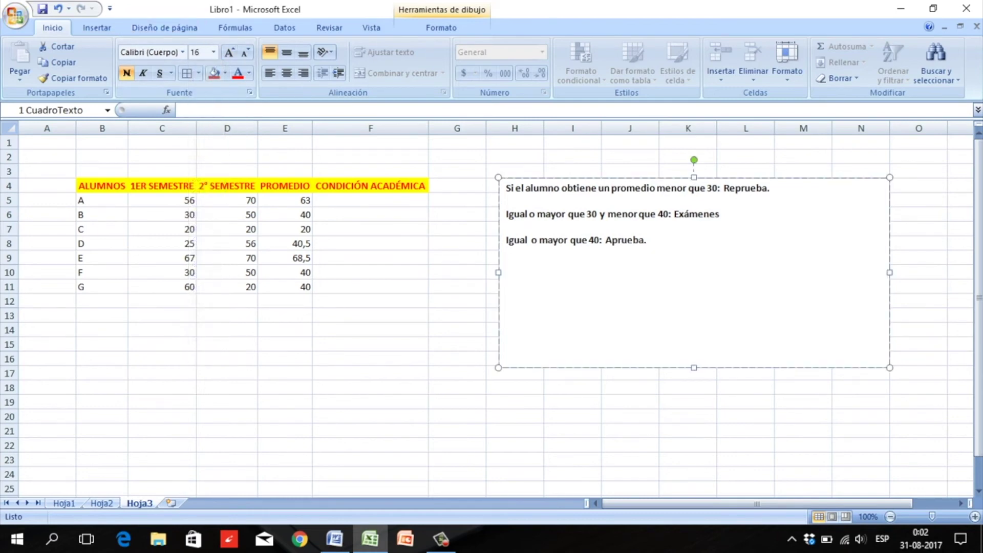
pyautogui.click(214, 51)
pyautogui.click(196, 166)
# Write =SI(E5<30;"Reprueba";SI(E5<40;"Debe dar examen";"Aprueba") on the text box's new line
pyautogui.write('=')
pyautogui.press('capslock')
pyautogui.write('SI(')
pyautogui.write('E5')
pyautogui.write('<30;')
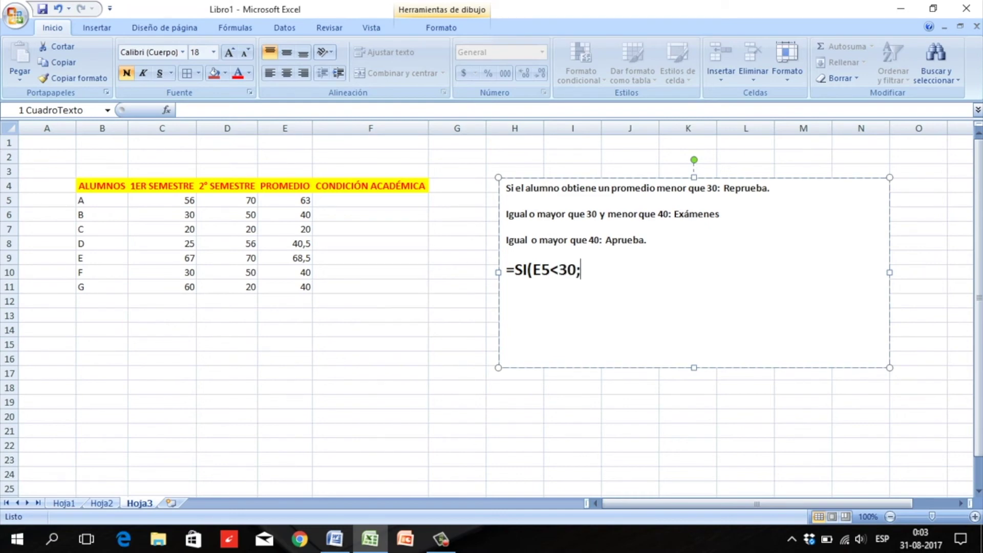
pyautogui.write('"Reprueba"')
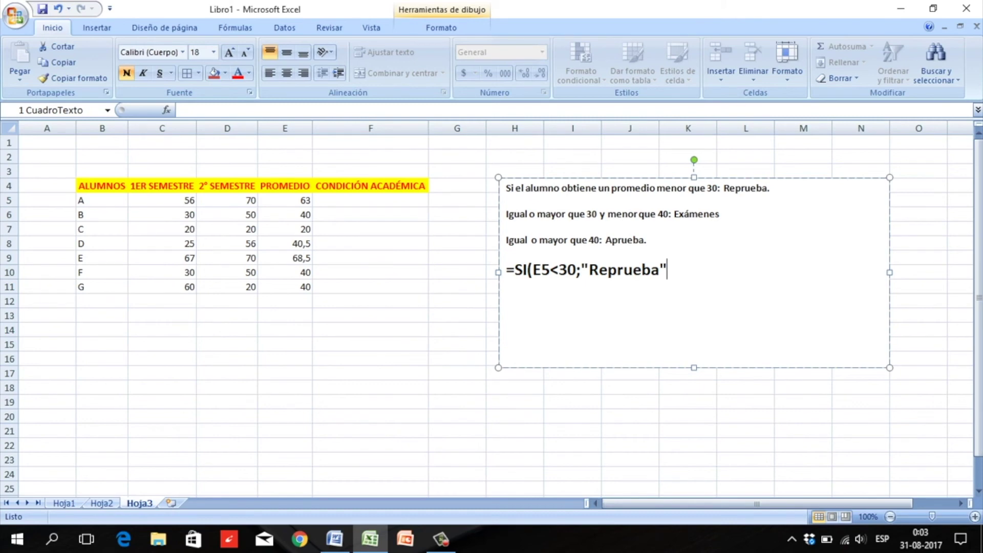
pyautogui.write(';SI(')
pyautogui.write('E5')
pyautogui.write('<')
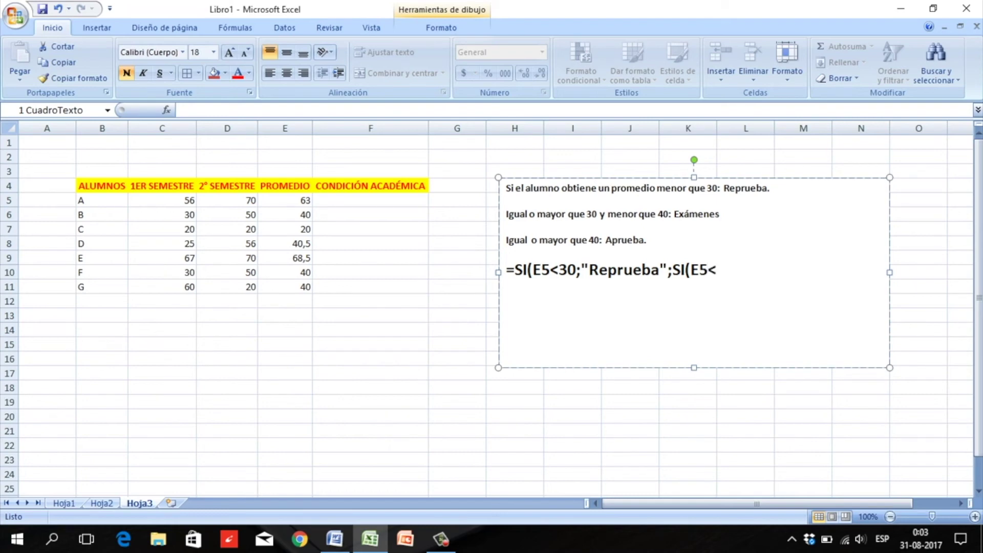
pyautogui.write('40')
pyautogui.write(';')
pyautogui.write('"Debe dar examen";')
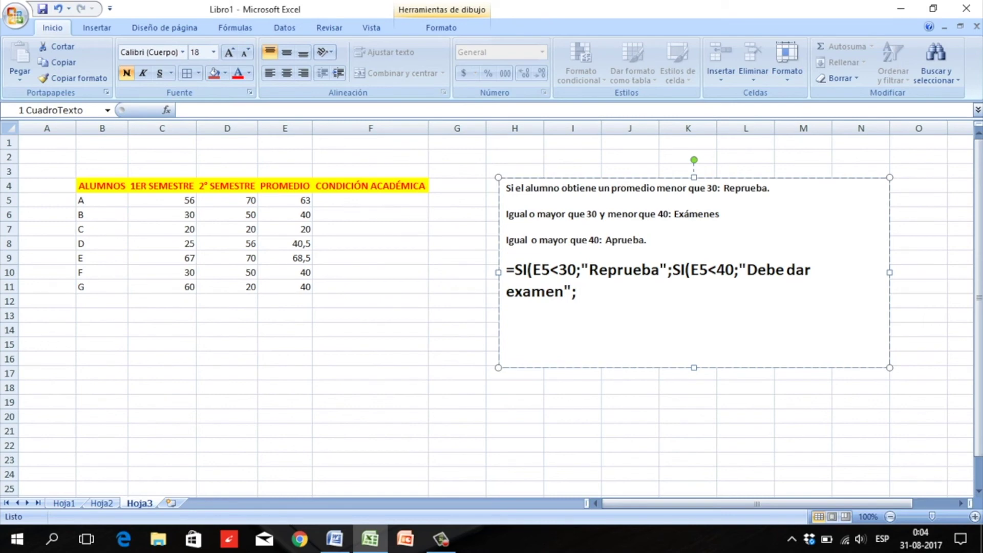
pyautogui.write('"Aprueba")')
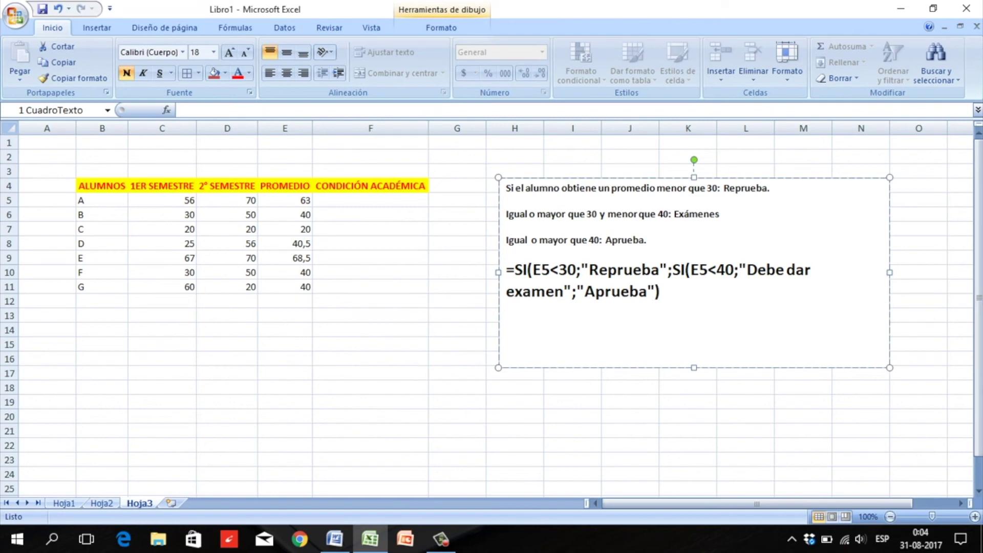
pyautogui.click(370, 374)
pyautogui.click(370, 201)
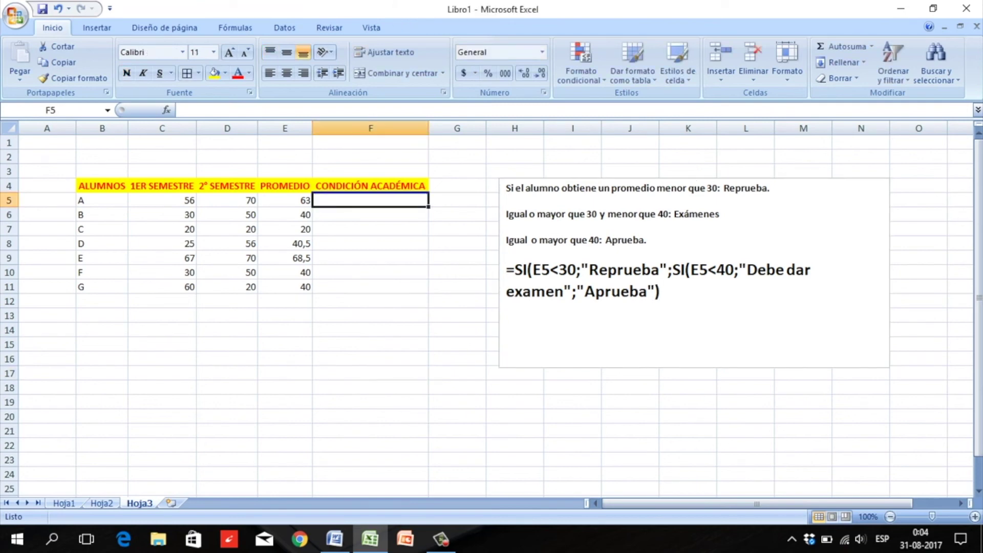
# Enter =SI(E5<30;"Reprueba";SI(E5<40;"Debe dar examen";"Aprueba")) in F5, showing Aprueba for student A
pyautogui.write('=')
pyautogui.press('capslock')
pyautogui.write('SI')
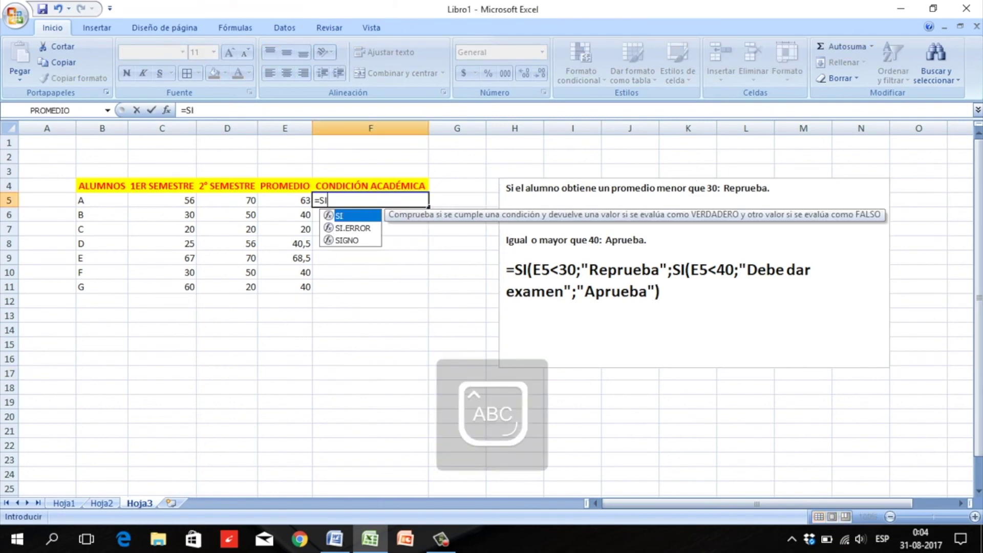
pyautogui.write('(')
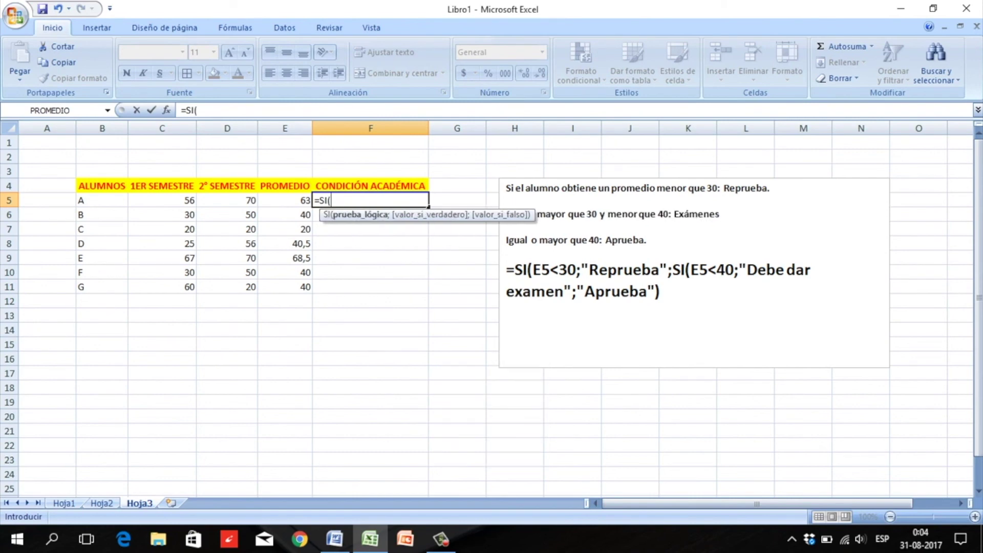
pyautogui.write('E')
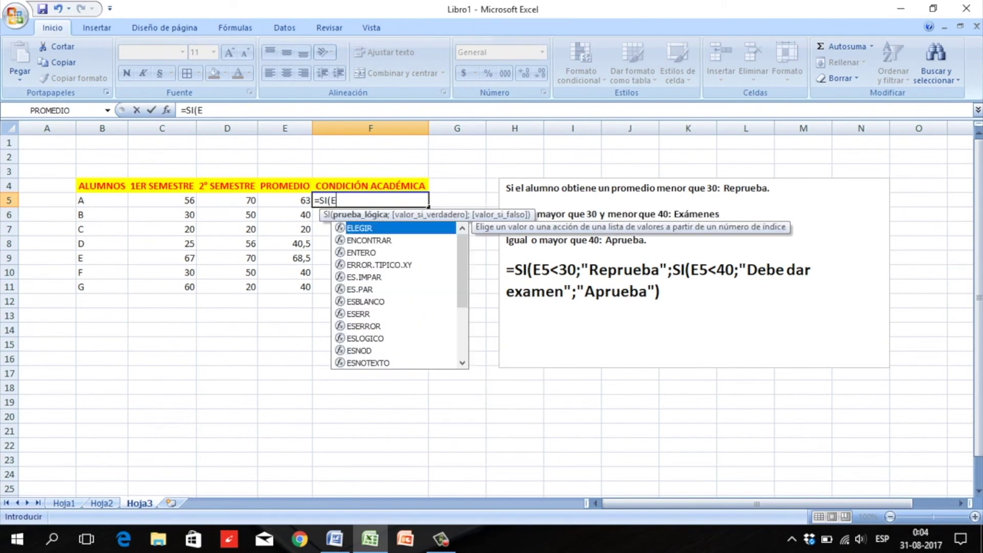
pyautogui.write('5<')
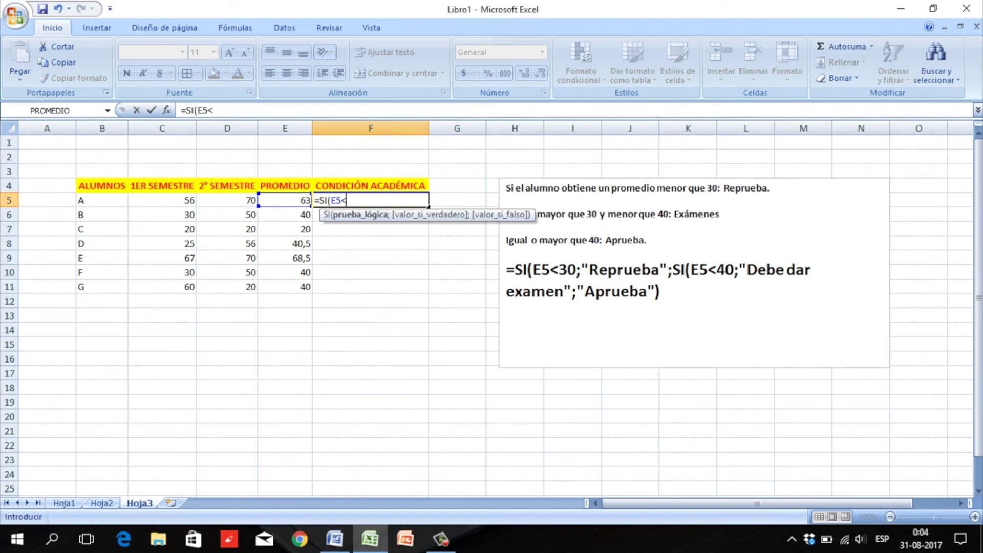
pyautogui.write('30;')
pyautogui.press('capslock')
pyautogui.write('"Reprueba"')
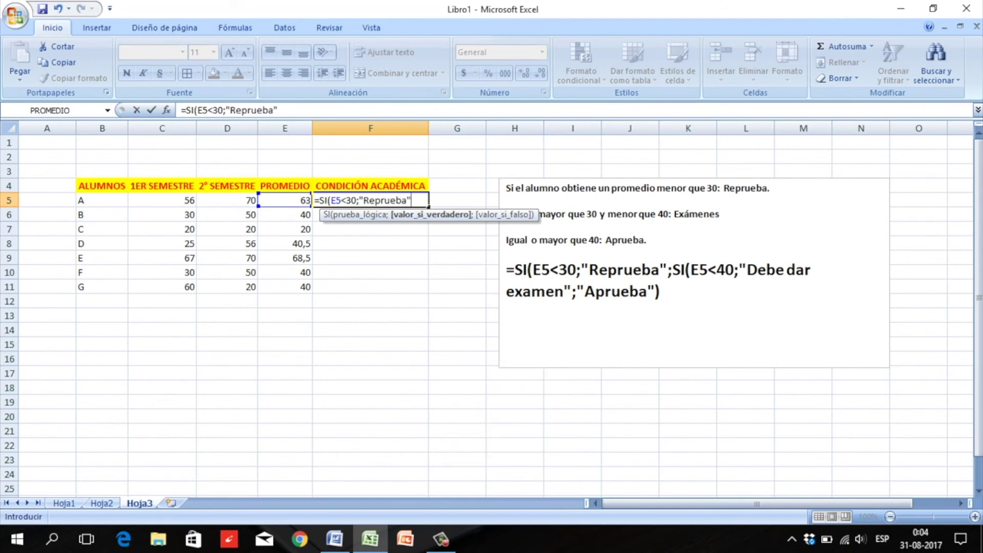
pyautogui.write(';')
pyautogui.press('capslock')
pyautogui.write('SI')
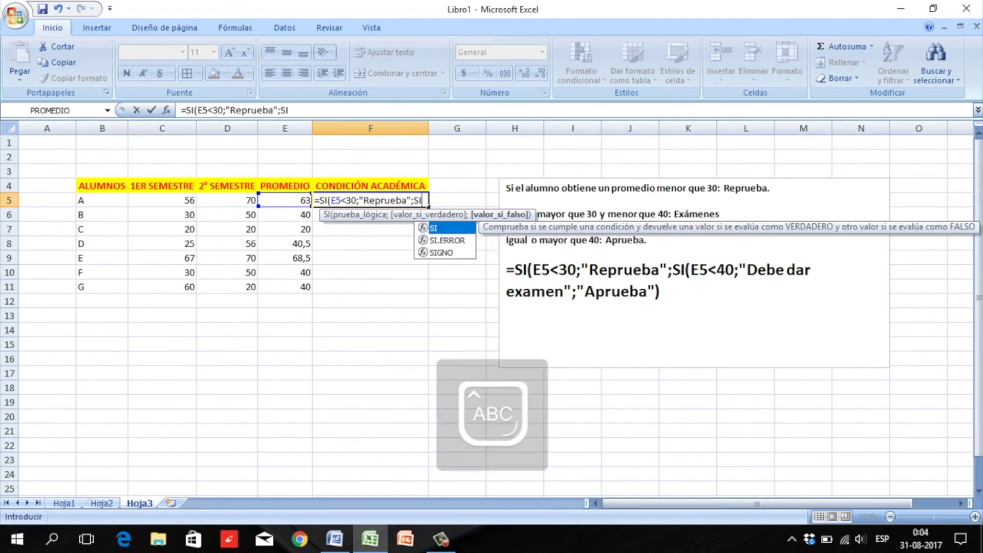
pyautogui.write('(')
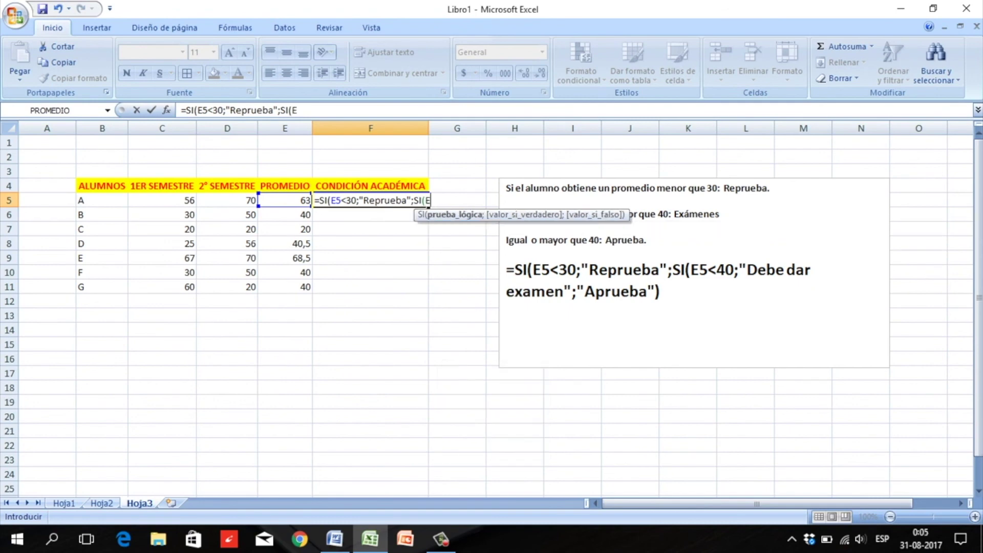
pyautogui.write('E5')
pyautogui.write('<')
pyautogui.write('40;')
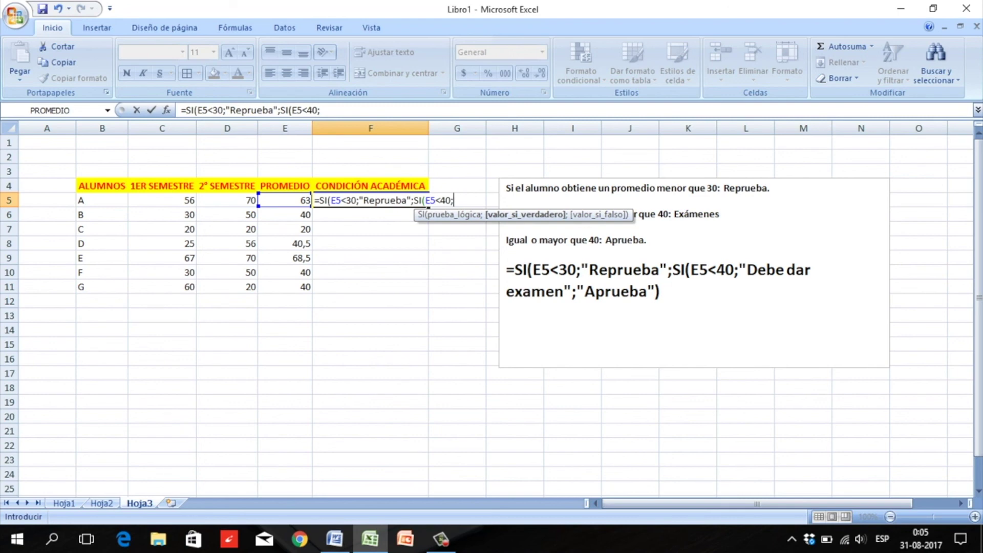
pyautogui.press('capslock')
pyautogui.write('"Debe d')
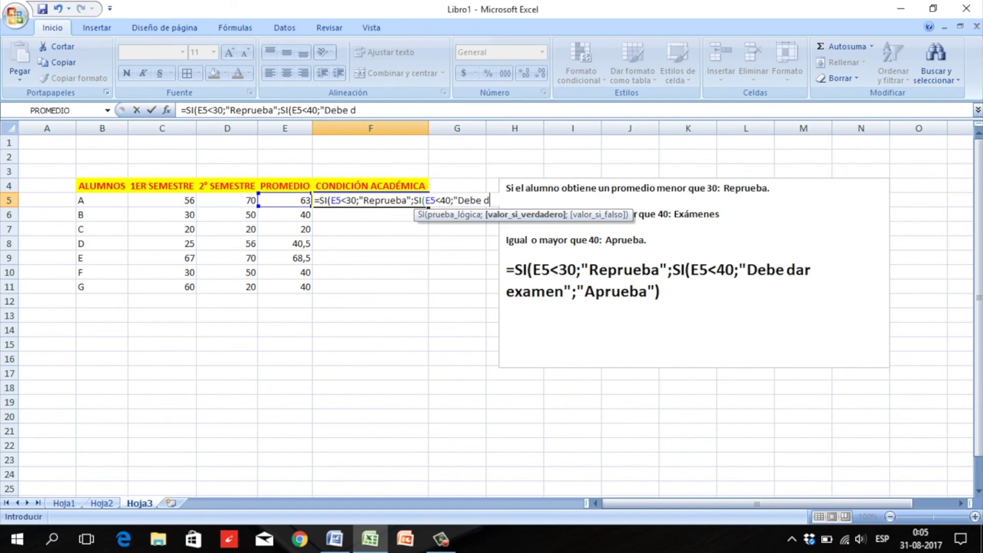
pyautogui.write('ar examen";')
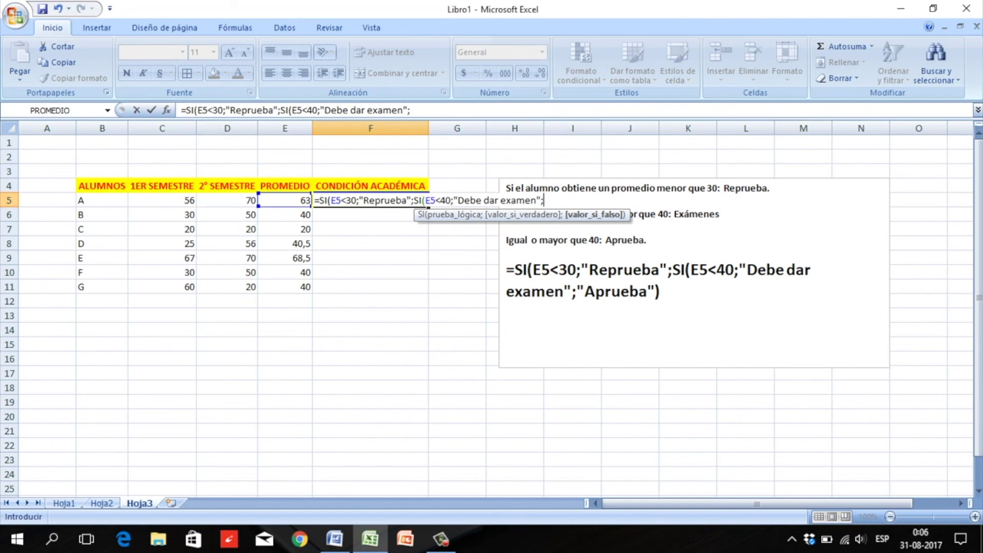
pyautogui.write('"Aprueba")')
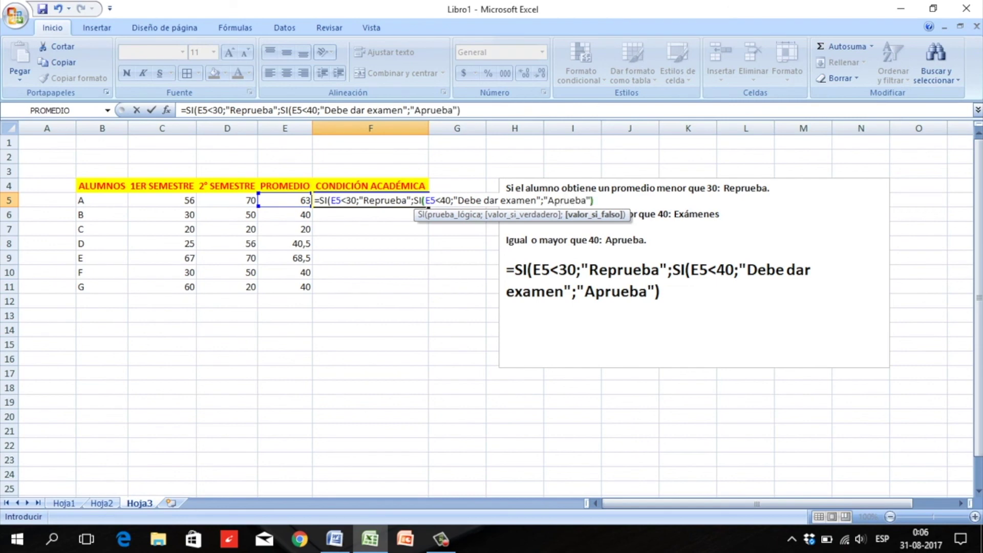
pyautogui.write(')')
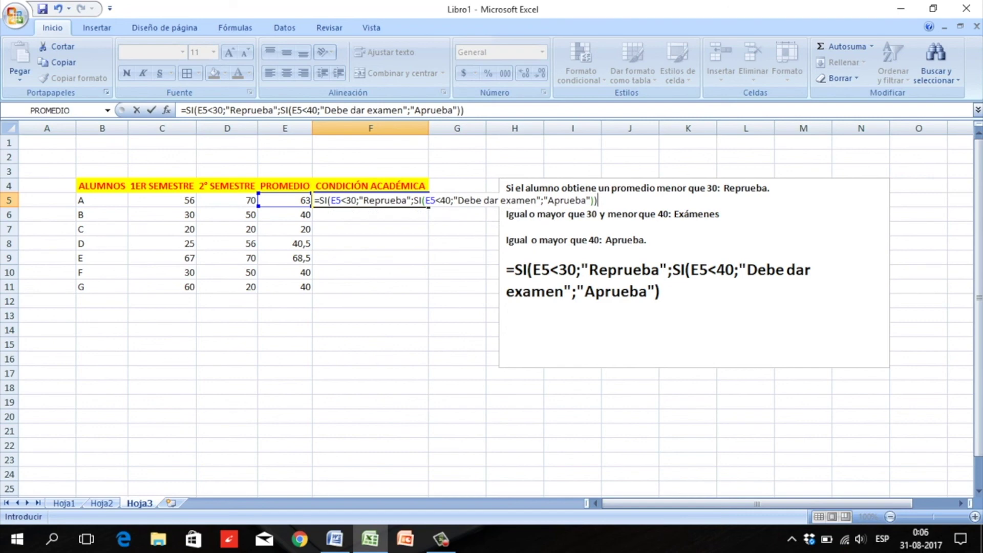
pyautogui.press('Return')
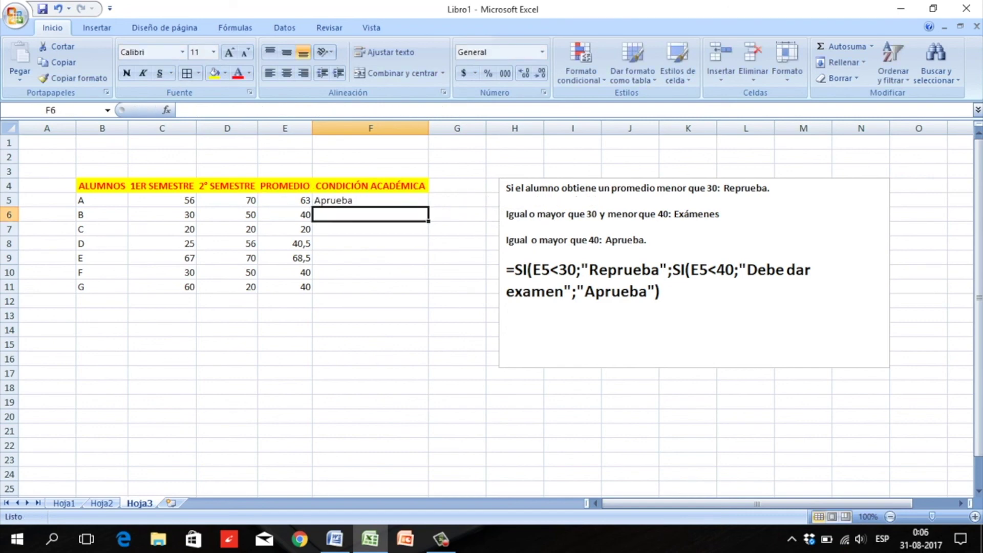
# Add the missing closing parenthesis to the text box formula and fill F5's formula down to F11
pyautogui.click(662, 291)
pyautogui.write(')')
pyautogui.click(370, 201)
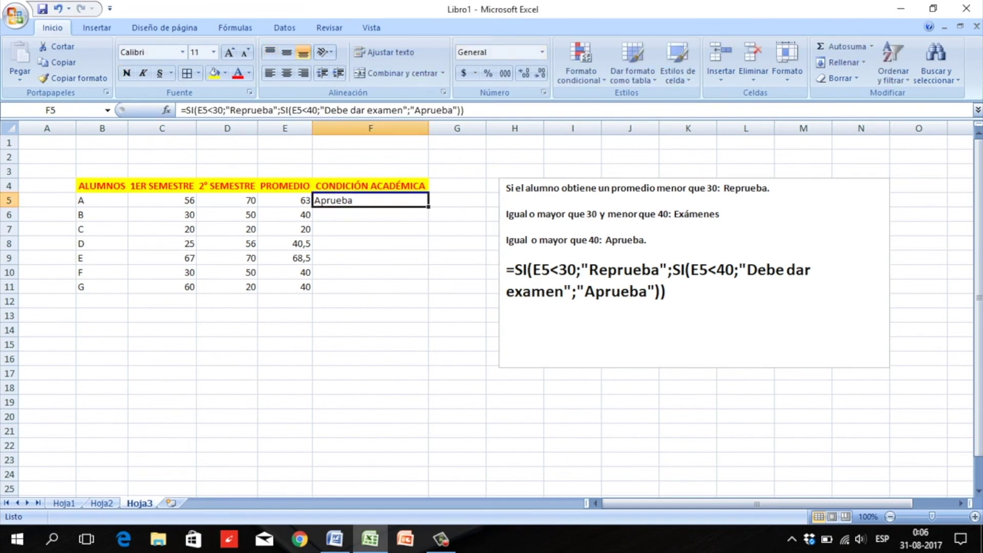
pyautogui.doubleClick(428, 206)
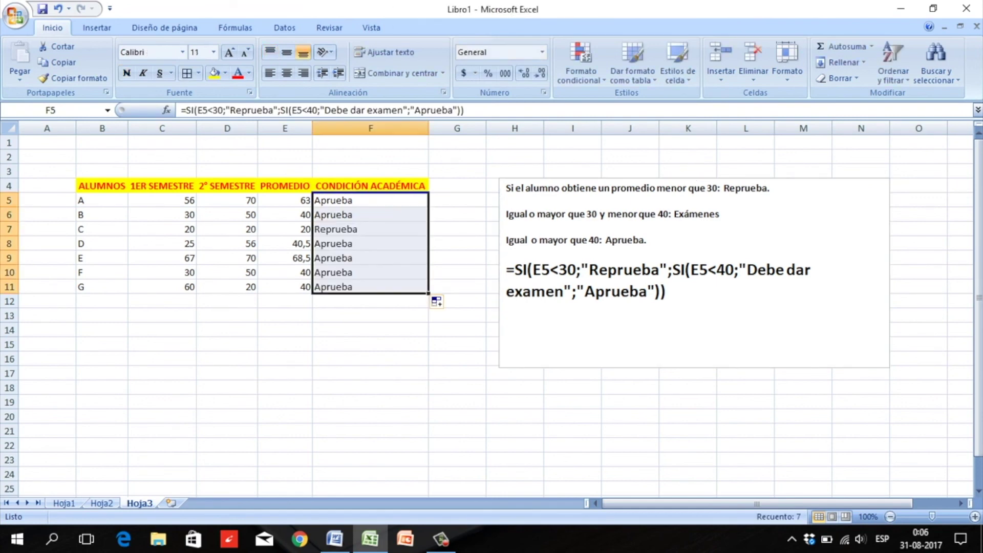
pyautogui.click(371, 402)
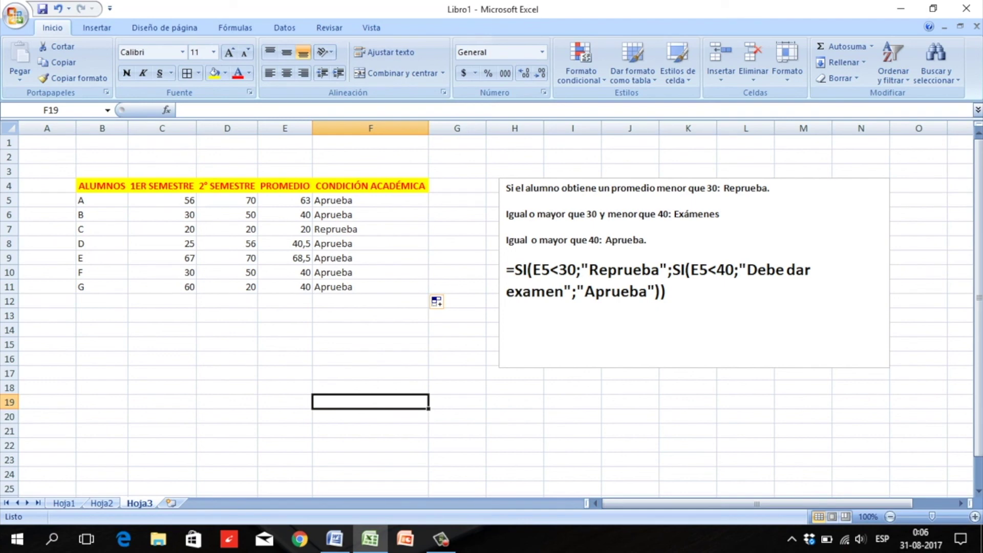
# Change student G's first-semester grade in C11 from 60 to 50
pyautogui.click(162, 287)
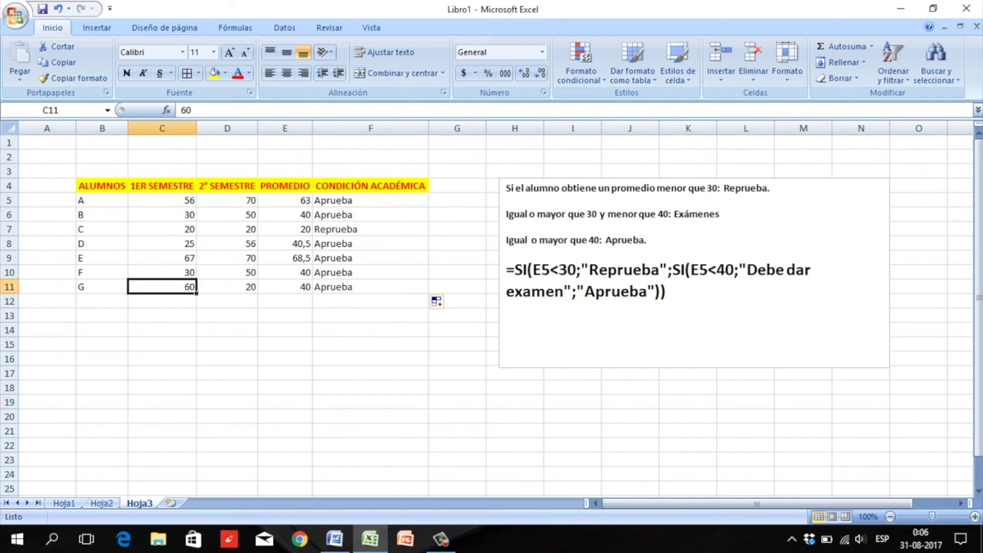
pyautogui.write('50')
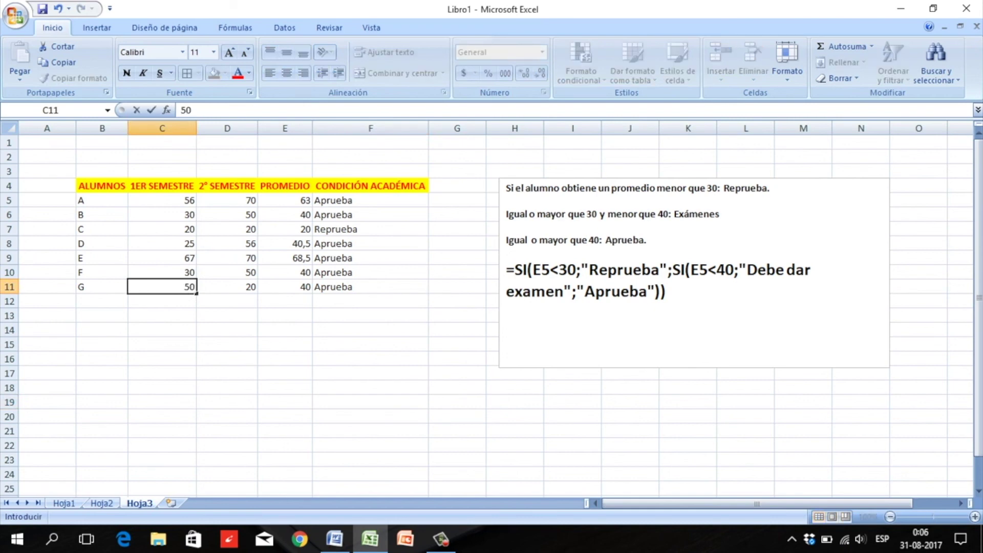
pyautogui.press('Return')
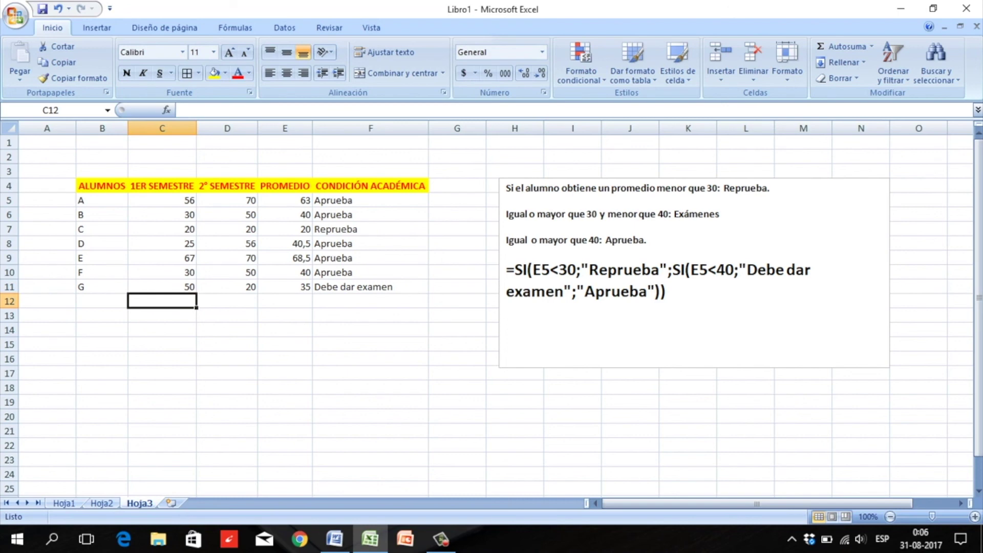
pyautogui.click(285, 286)
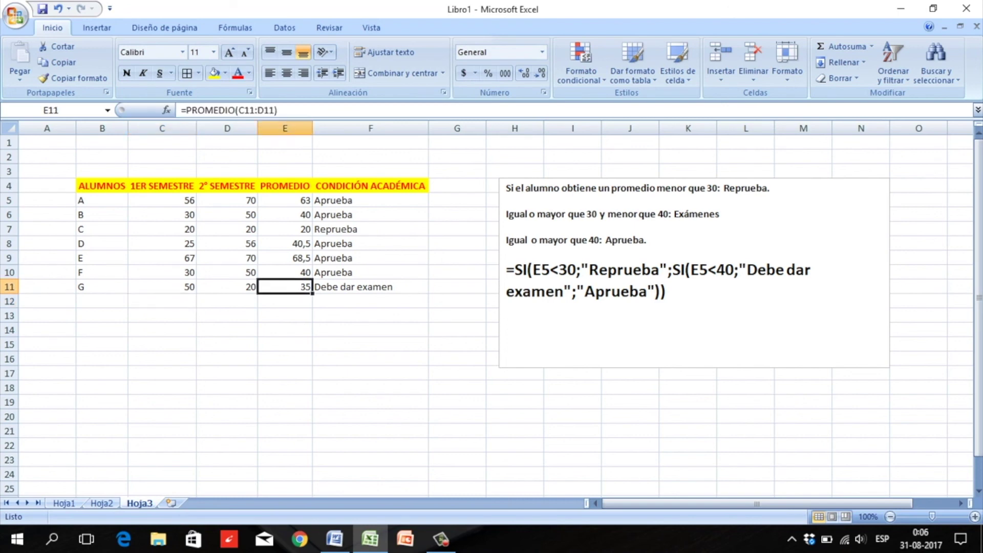
# Change student C's first-semester grade in C7 from 20 to 40, then select the table B4:F11
pyautogui.click(162, 229)
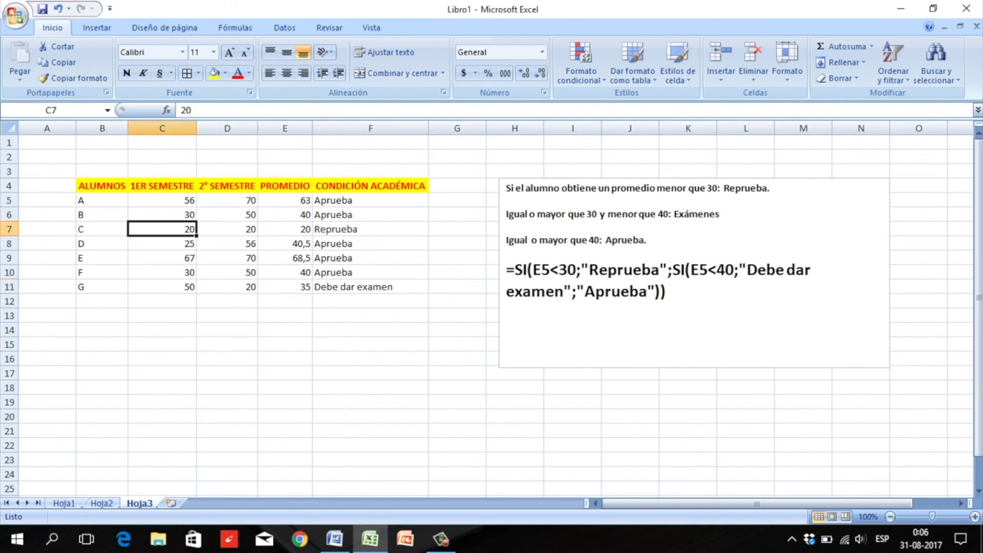
pyautogui.write('405')
pyautogui.press('BackSpace')
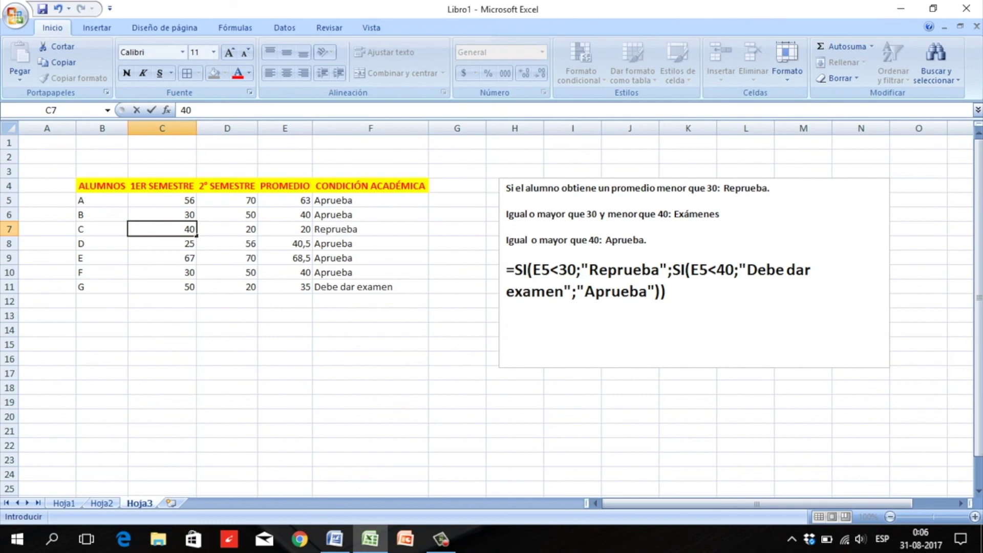
pyautogui.press('Return')
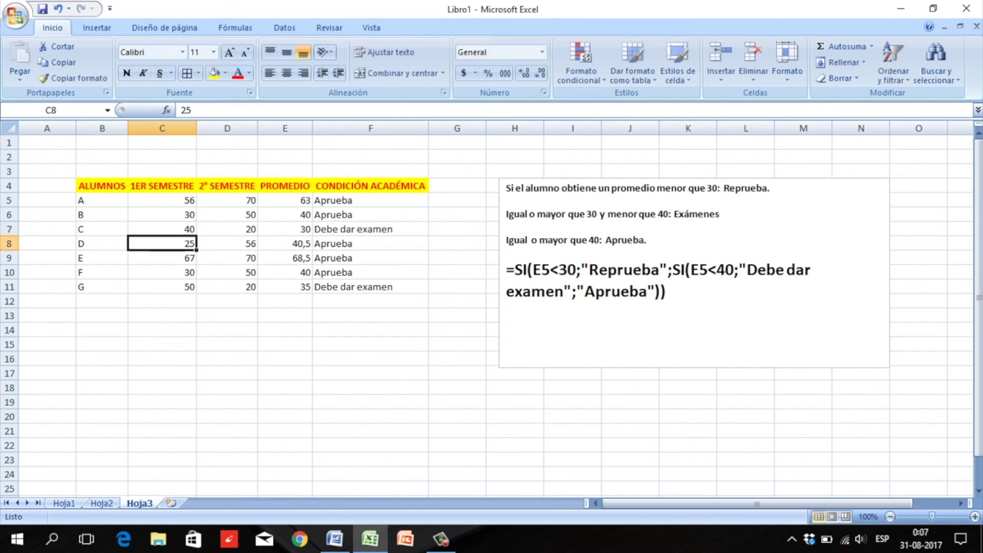
pyautogui.click(371, 475)
pyautogui.moveTo(102, 186)
pyautogui.mouseDown()
pyautogui.moveTo(285, 244)
pyautogui.moveTo(370, 287)
pyautogui.mouseUp()
# Apply All Borders to B4:F11, then select the empty range B15:F21 below the table
pyautogui.click(187, 73)
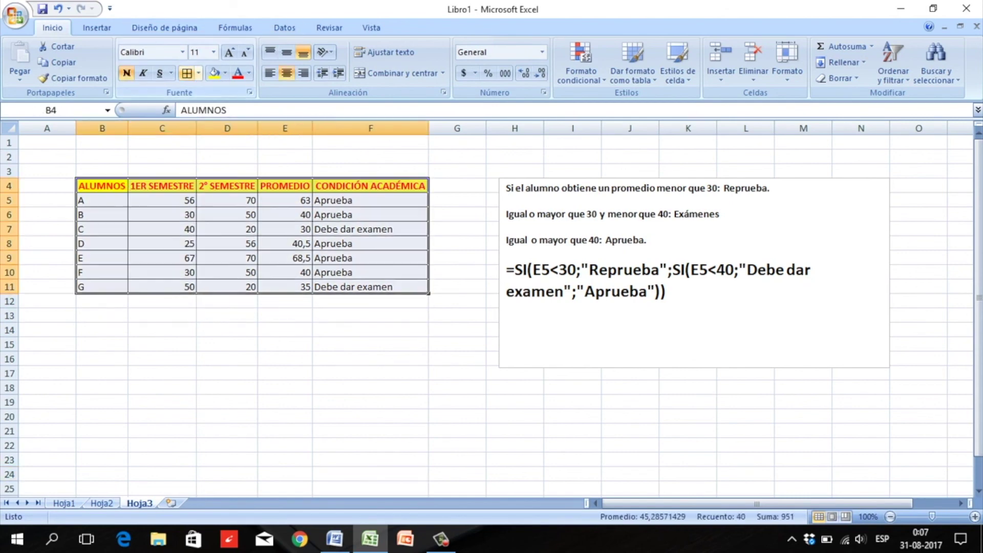
pyautogui.click(227, 373)
pyautogui.click(370, 358)
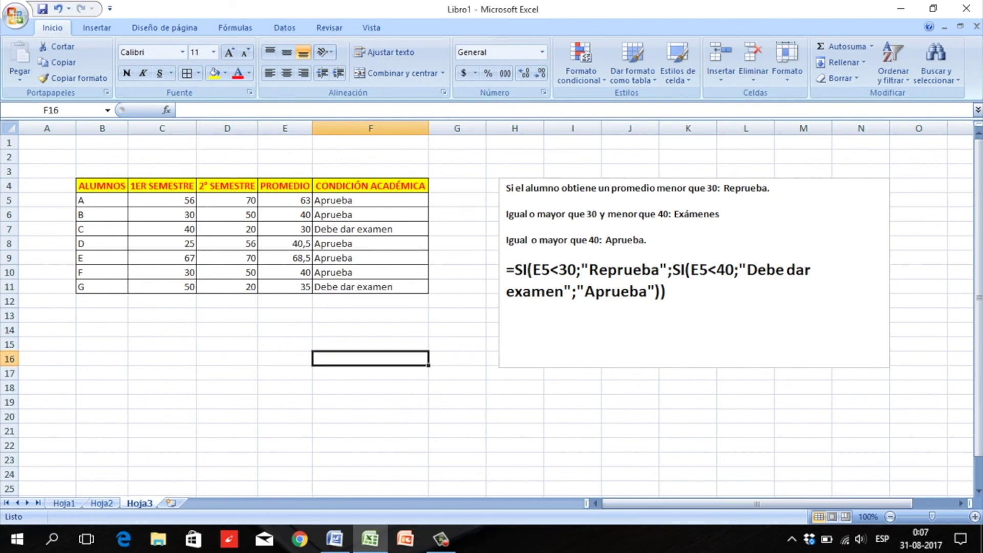
pyautogui.moveTo(102, 344); pyautogui.dragTo(370, 416)
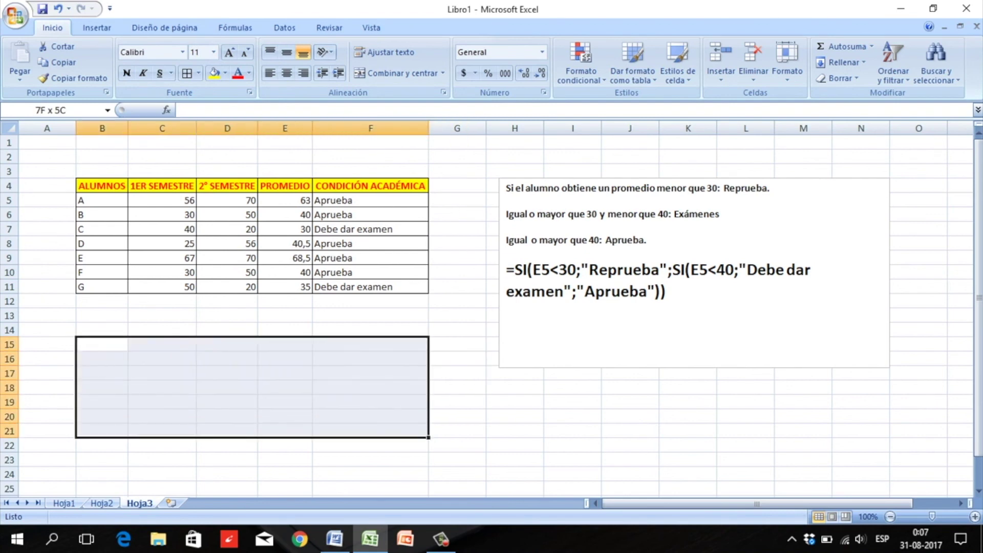
pyautogui.moveTo(370, 416); pyautogui.dragTo(370, 430)
pyautogui.click(573, 416)
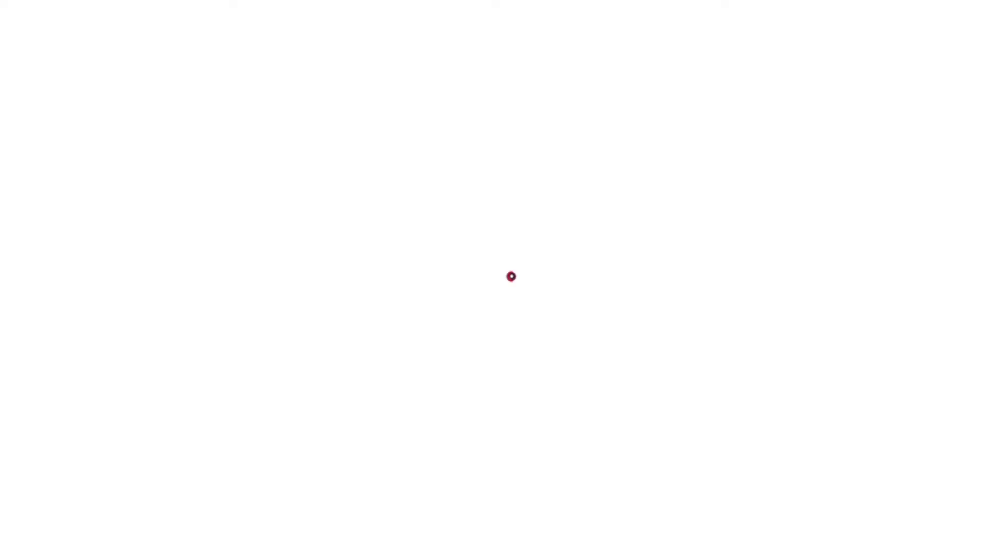